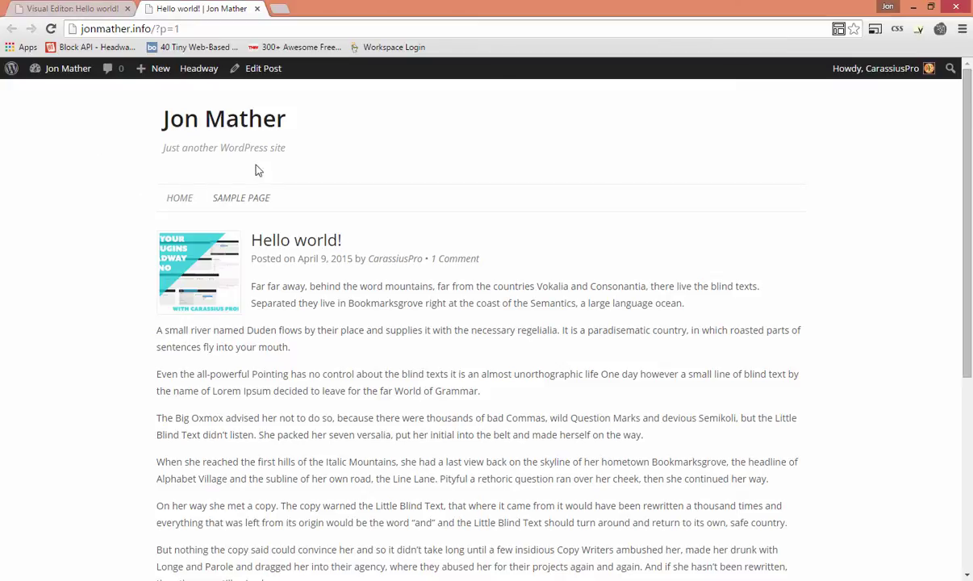
# Step: Look through the published Hello world! post from its header down to the footer
pyautogui.scroll(-5, 255, 169)
pyautogui.scroll(5, 326, 302)
pyautogui.scroll(-3, 307, 300)
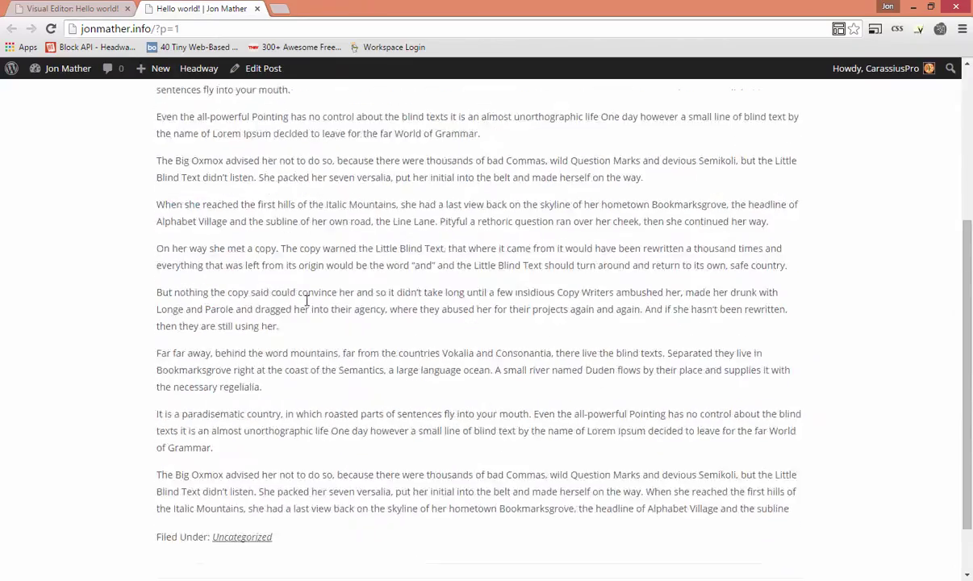
pyautogui.scroll(5, 307, 300)
pyautogui.scroll(-6, 458, 341)
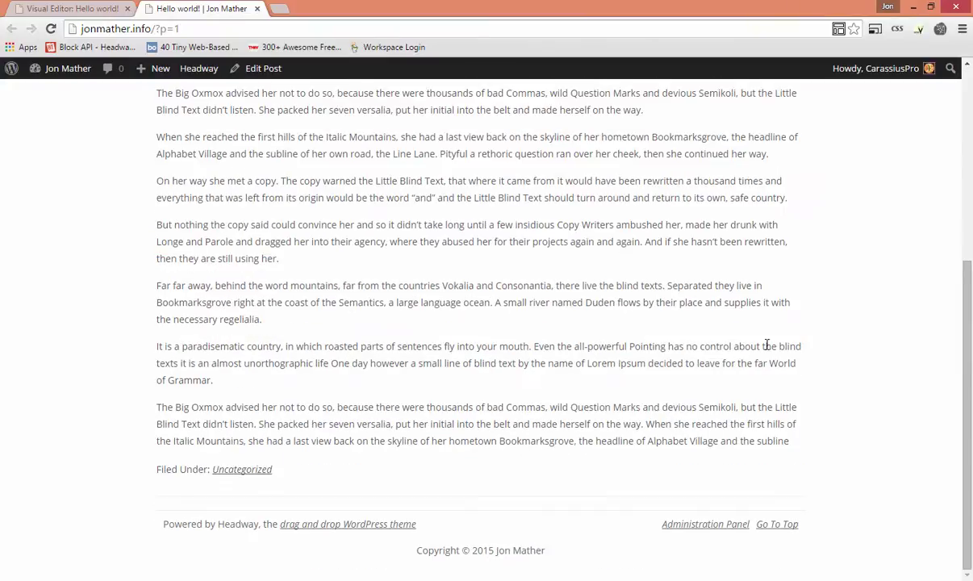
pyautogui.scroll(3, 373, 385)
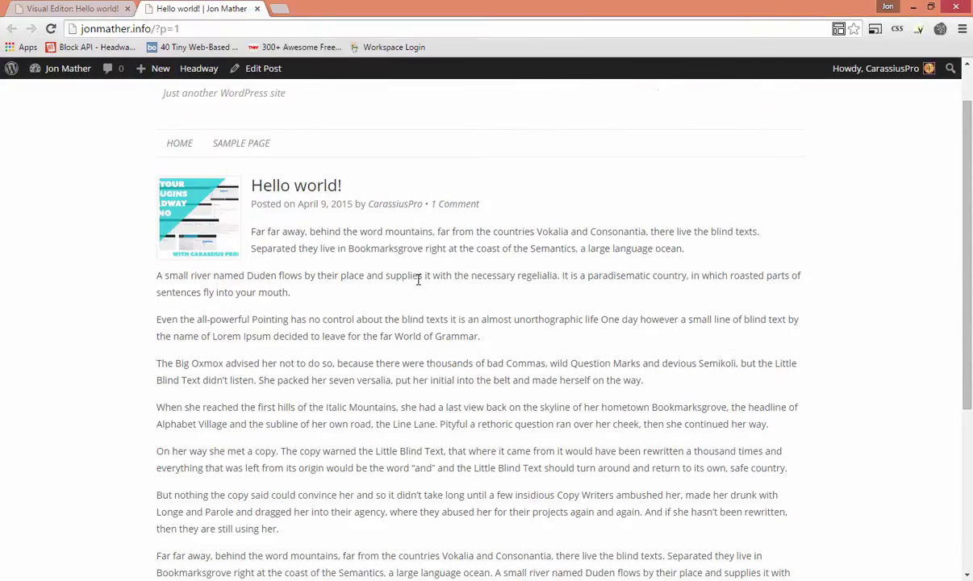
pyautogui.scroll(-3, 476, 456)
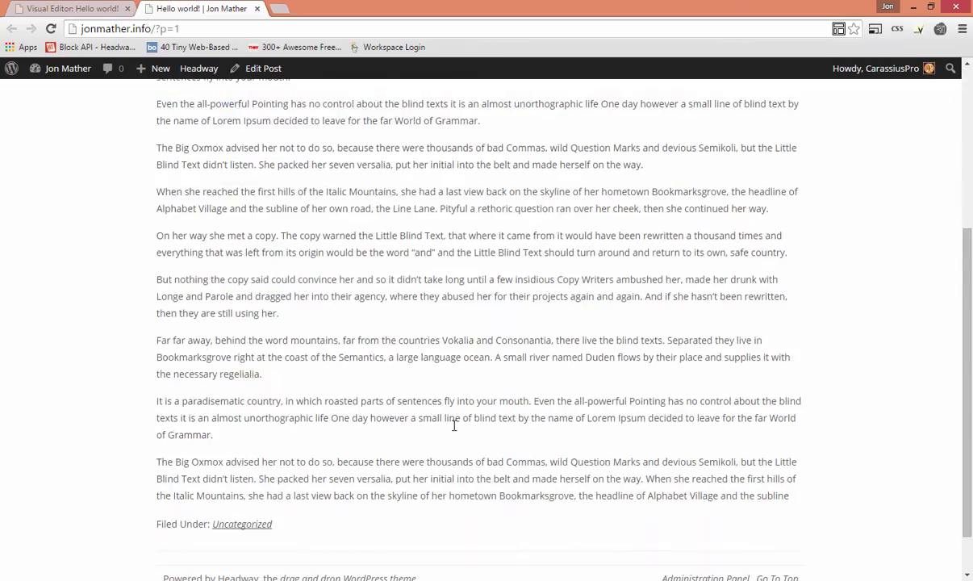
# Step: Open the Hello world! post for editing, inspect its text and featured image, and return to the published post
pyautogui.click(260, 68)
pyautogui.moveTo(242, 286); pyautogui.dragTo(572, 496)
pyautogui.click(572, 496)
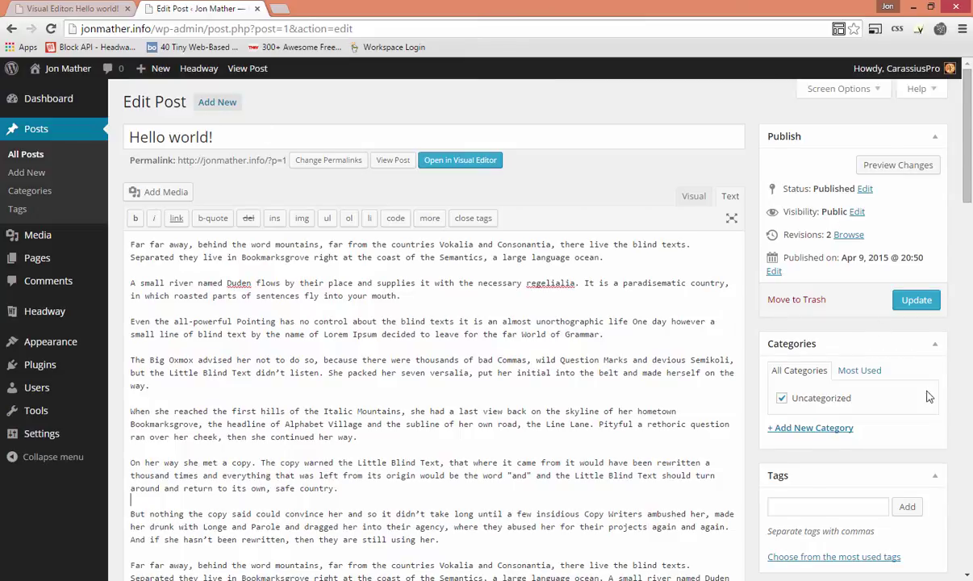
pyautogui.scroll(-9, 807, 406)
pyautogui.scroll(-5, 856, 470)
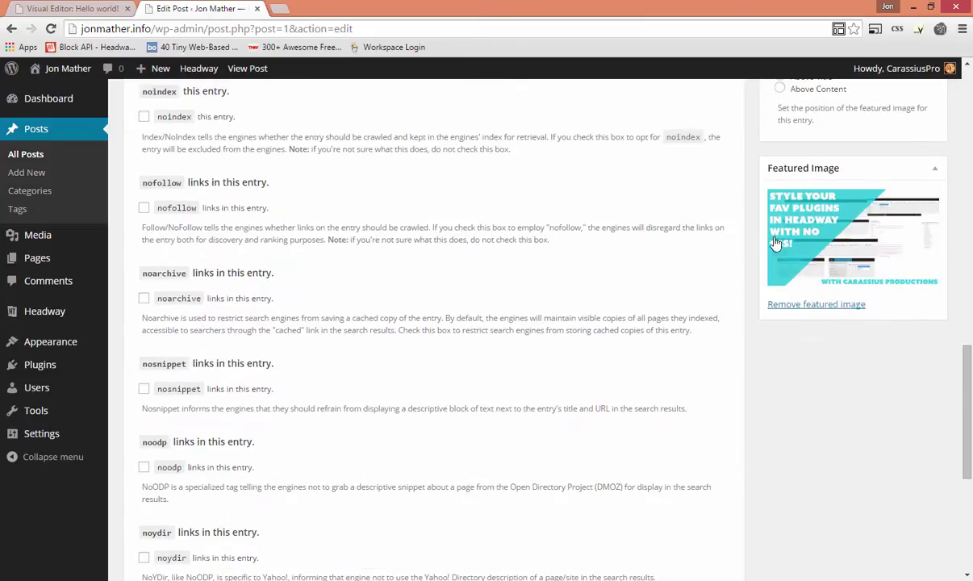
pyautogui.scroll(4, 529, 341)
pyautogui.scroll(10, 528, 340)
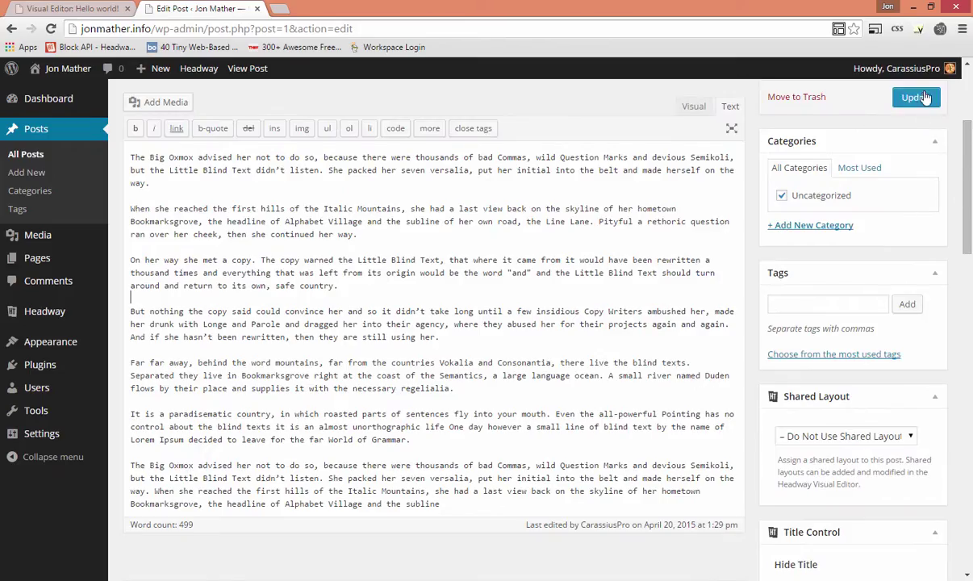
pyautogui.click(252, 74)
# Step: In the Visual Editor, shorten the Content block and draw a full-width Social Share block in the gap above the Footer
pyautogui.click(38, 8)
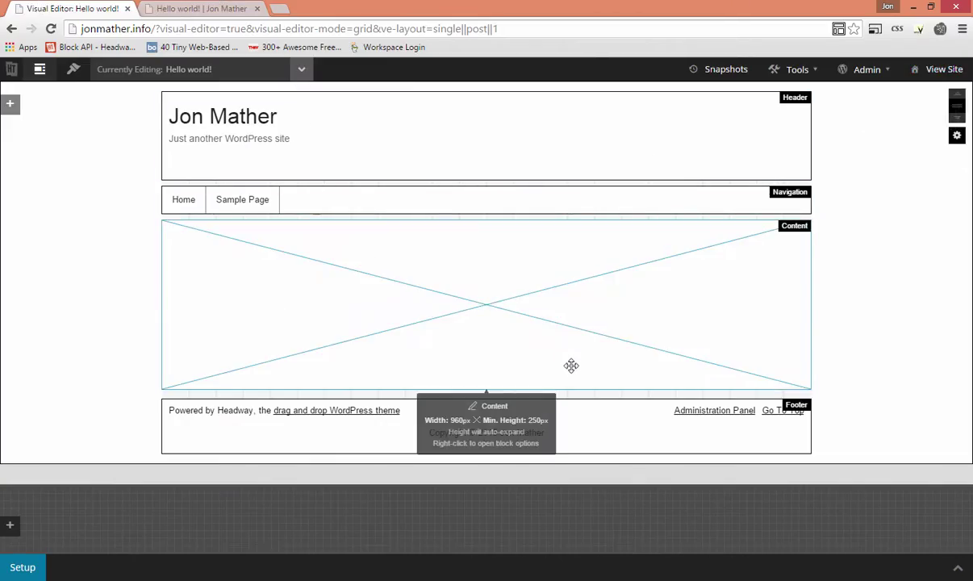
pyautogui.moveTo(573, 364); pyautogui.dragTo(573, 317)
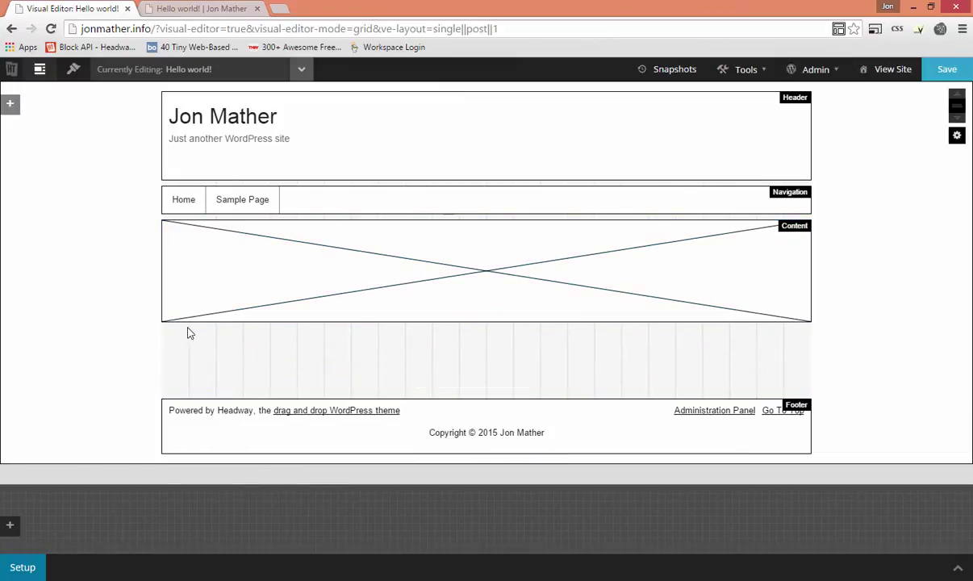
pyautogui.moveTo(168, 332); pyautogui.dragTo(823, 398)
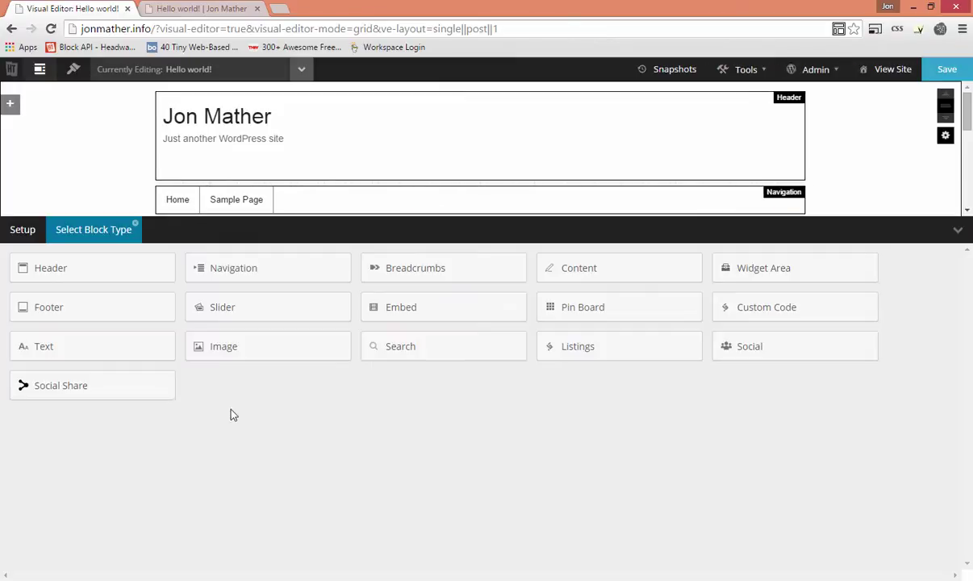
pyautogui.click(71, 394)
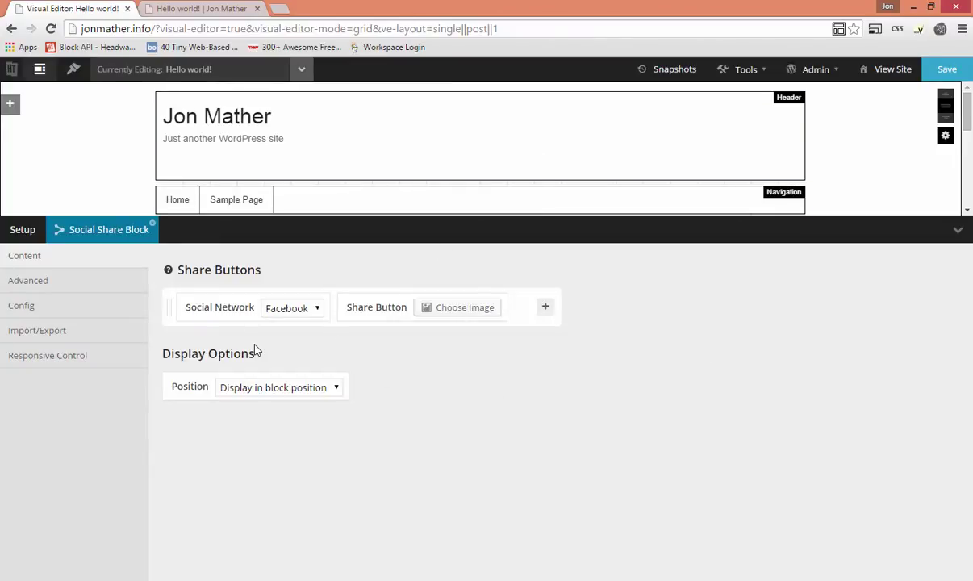
# Step: Review the social networks and display positions offered for the Social Share block
pyautogui.click(300, 310)
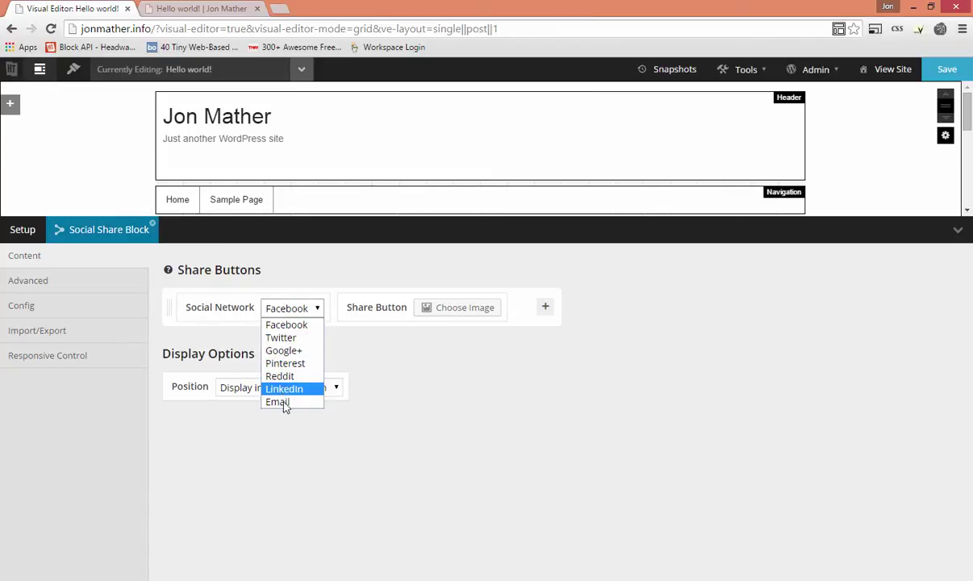
pyautogui.click(517, 392)
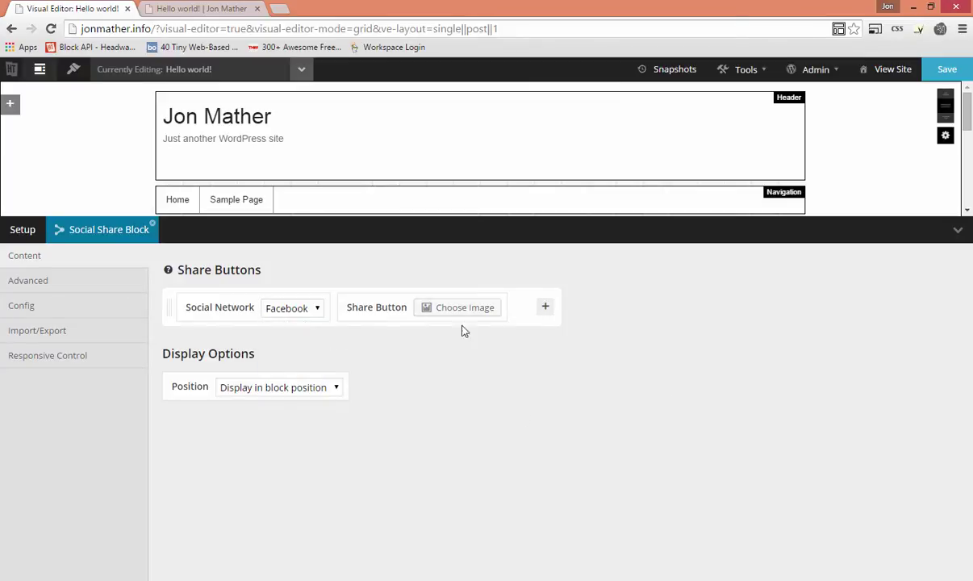
pyautogui.click(304, 392)
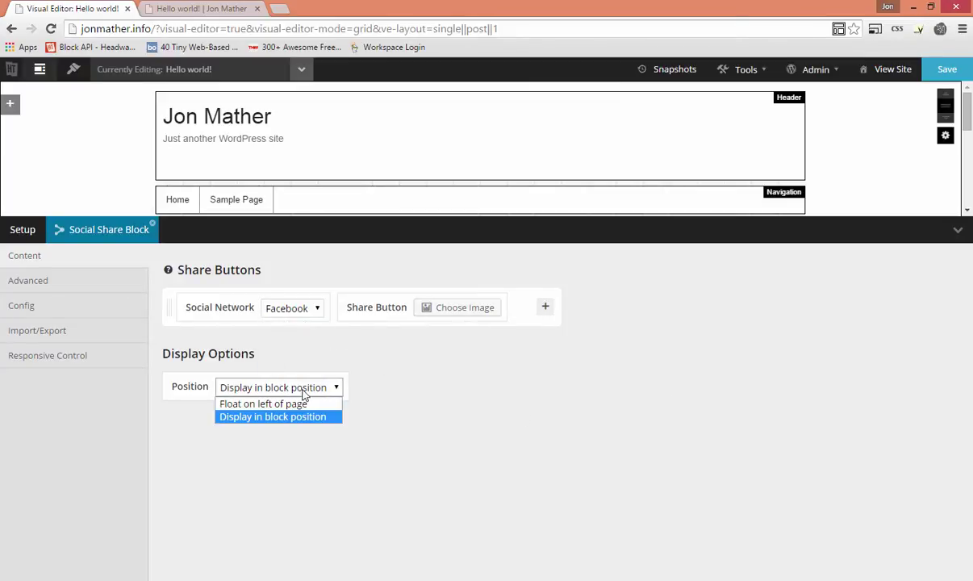
pyautogui.click(565, 435)
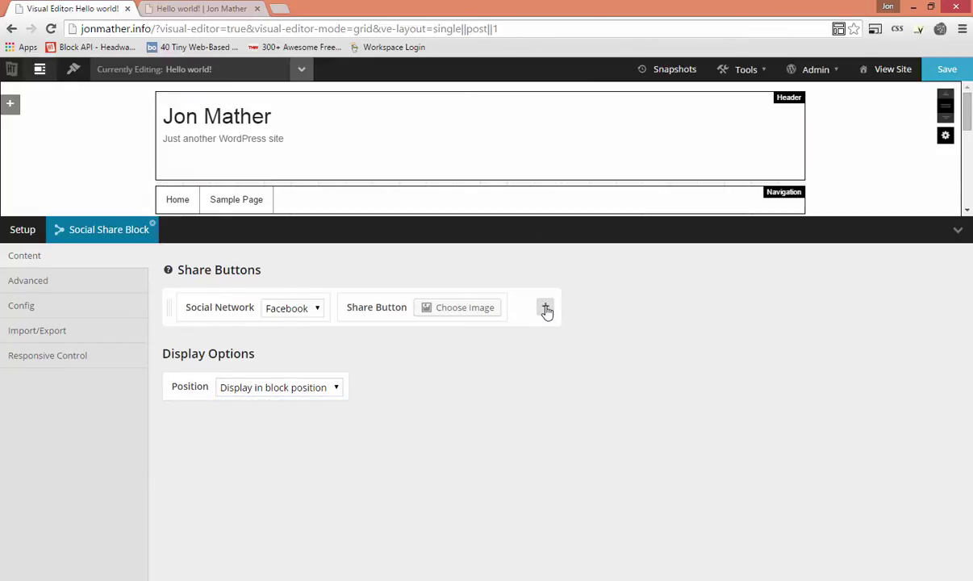
# Step: Add two more share buttons to the Social Share block, one for Twitter and one for Google+
pyautogui.click(547, 312)
pyautogui.click(315, 355)
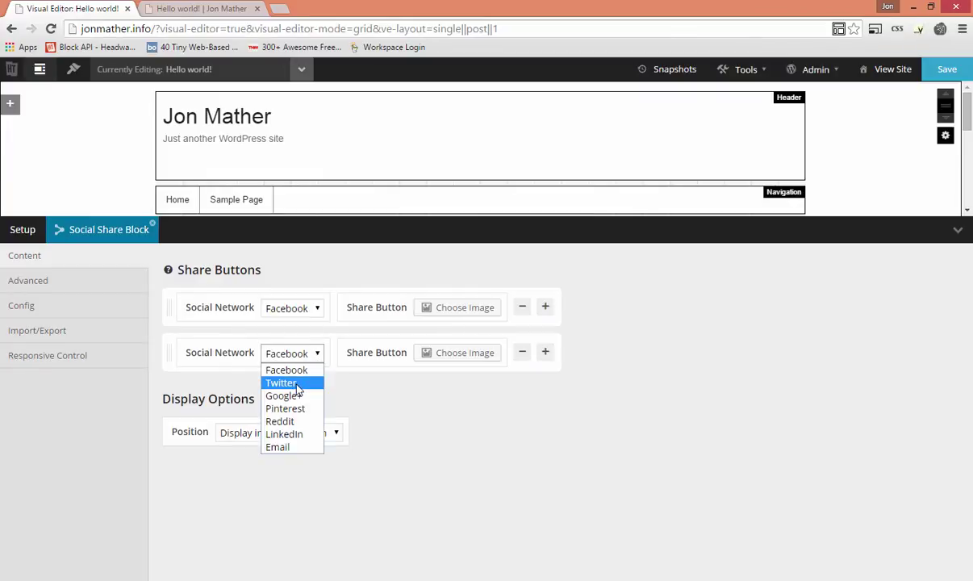
pyautogui.click(297, 384)
pyautogui.click(545, 352)
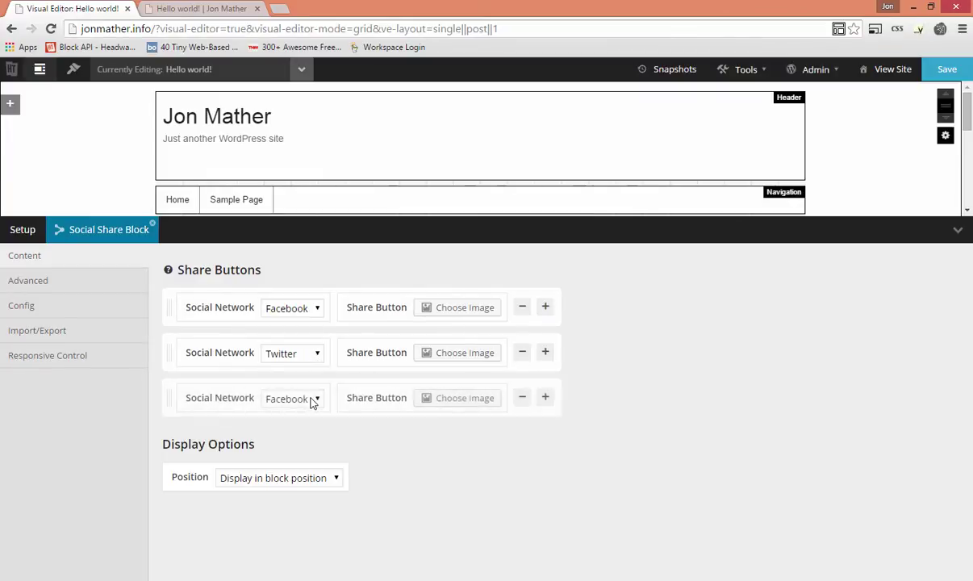
pyautogui.click(313, 398)
pyautogui.click(298, 440)
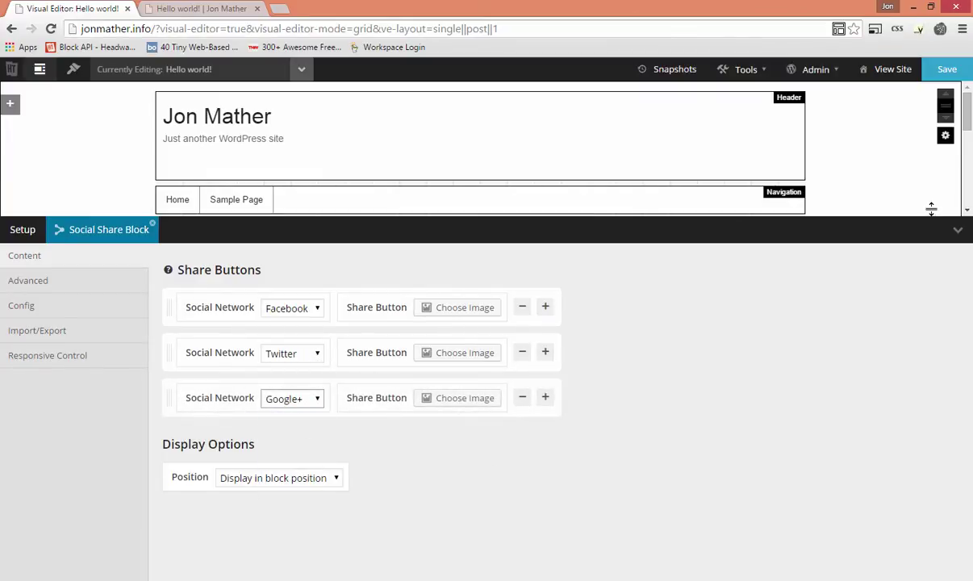
# Step: Save the layout and check the share buttons beneath the reloaded Hello world! post
pyautogui.click(946, 73)
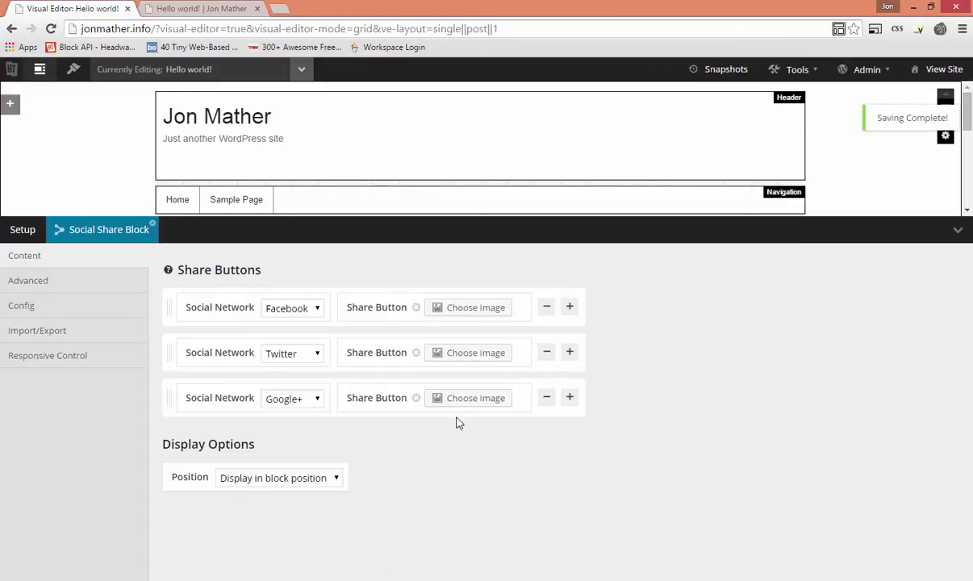
pyautogui.click(142, 8)
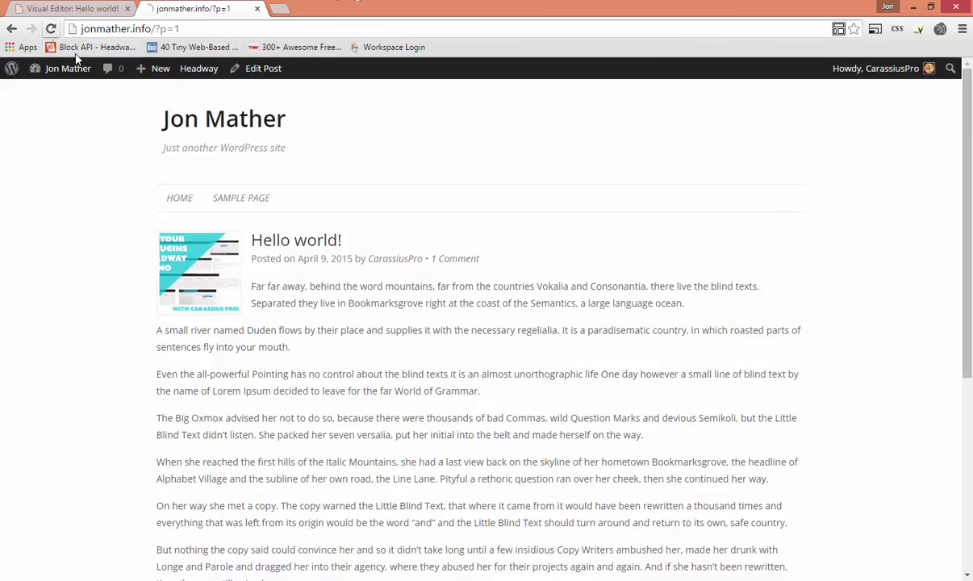
pyautogui.scroll(-5, 403, 271)
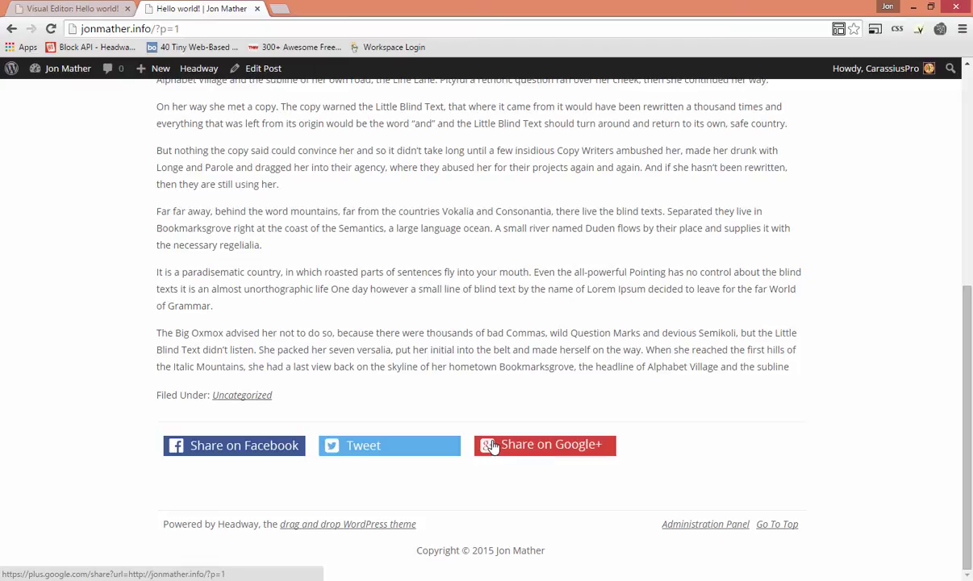
# Step: Set the Social Share block's position to Float on left of page and save the layout
pyautogui.click(98, 10)
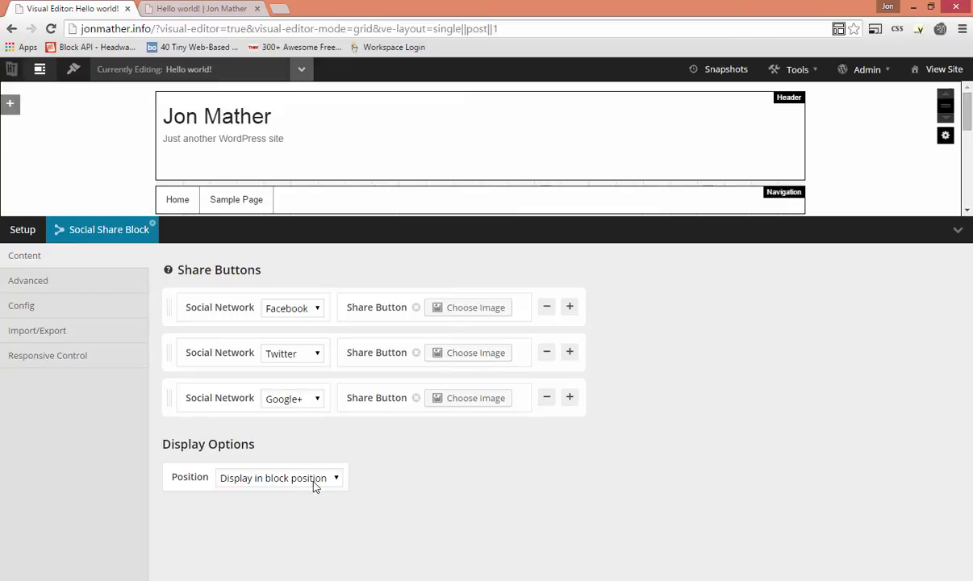
pyautogui.click(290, 480)
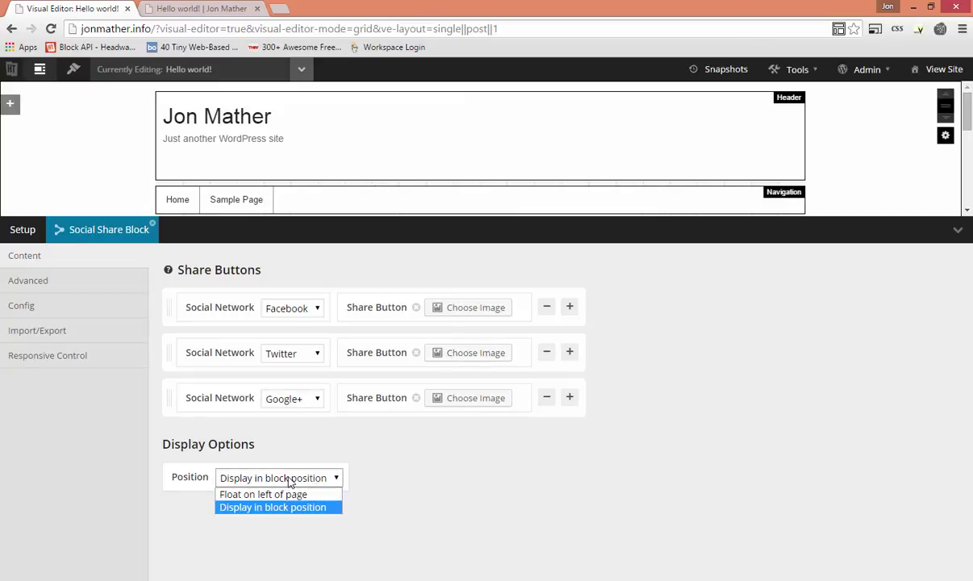
pyautogui.click(393, 491)
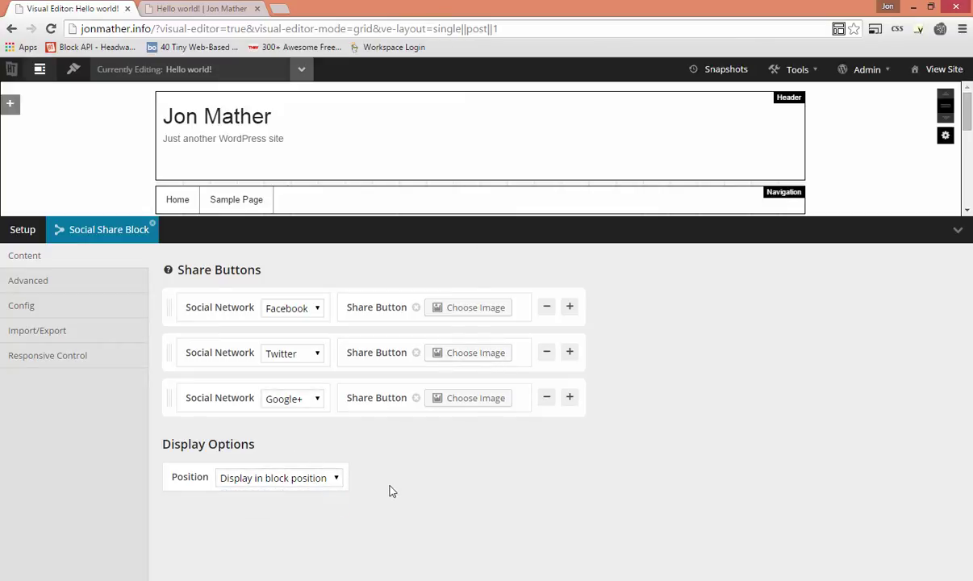
pyautogui.click(321, 481)
pyautogui.click(345, 500)
pyautogui.click(303, 481)
pyautogui.click(477, 499)
pyautogui.click(254, 481)
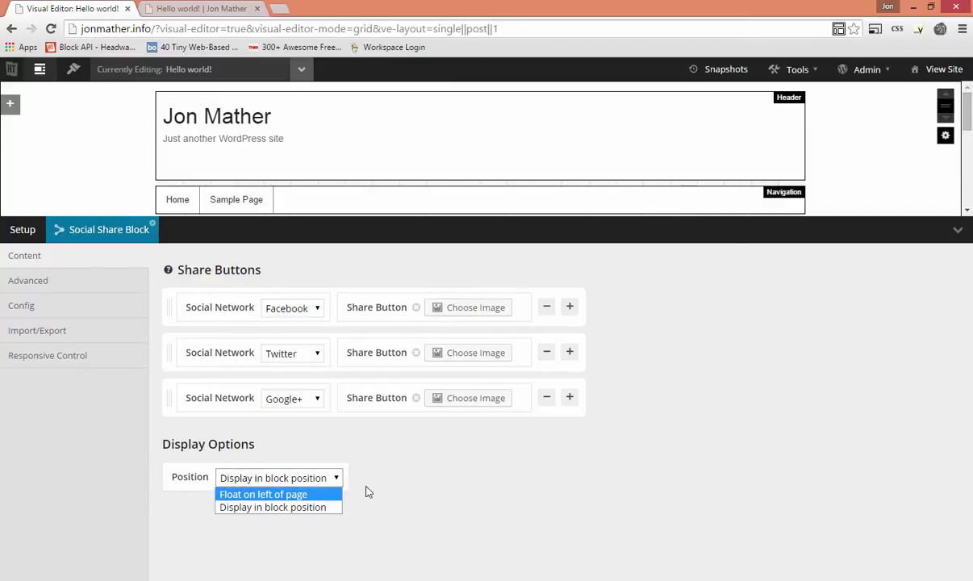
pyautogui.click(315, 491)
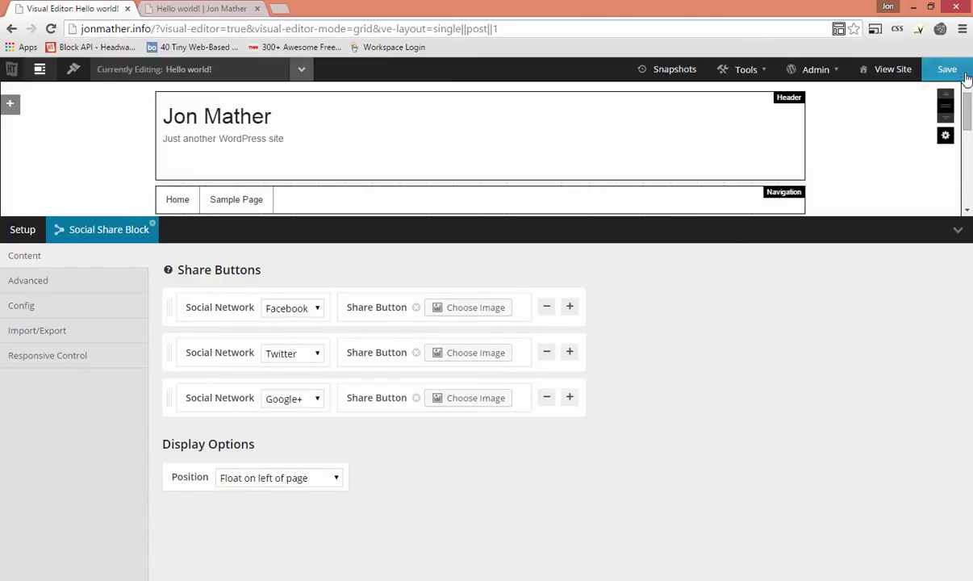
pyautogui.hotkey('ctrl', 's')
# Step: Reload the published Hello world! post and examine how the floating share buttons behave along the page
pyautogui.click(194, 8)
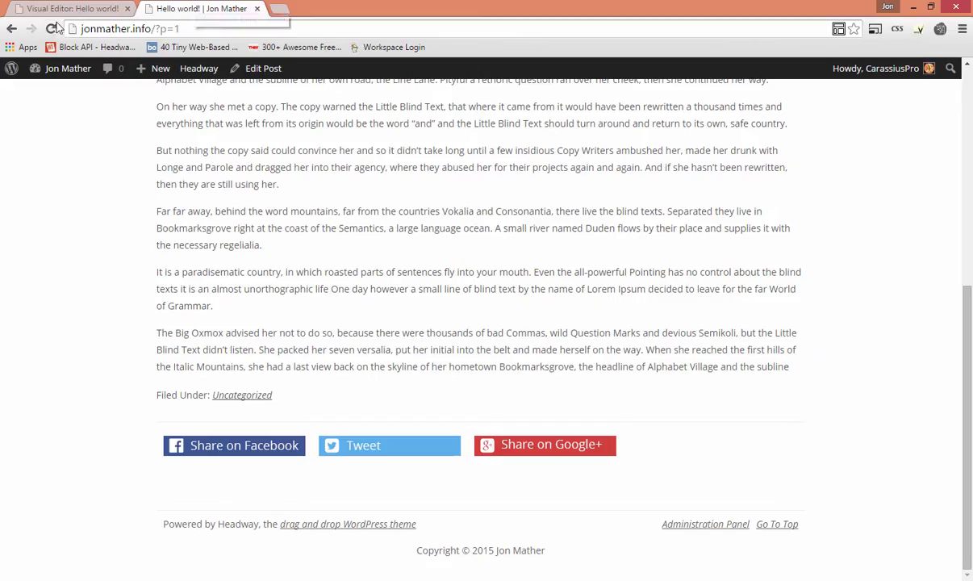
pyautogui.press('F5')
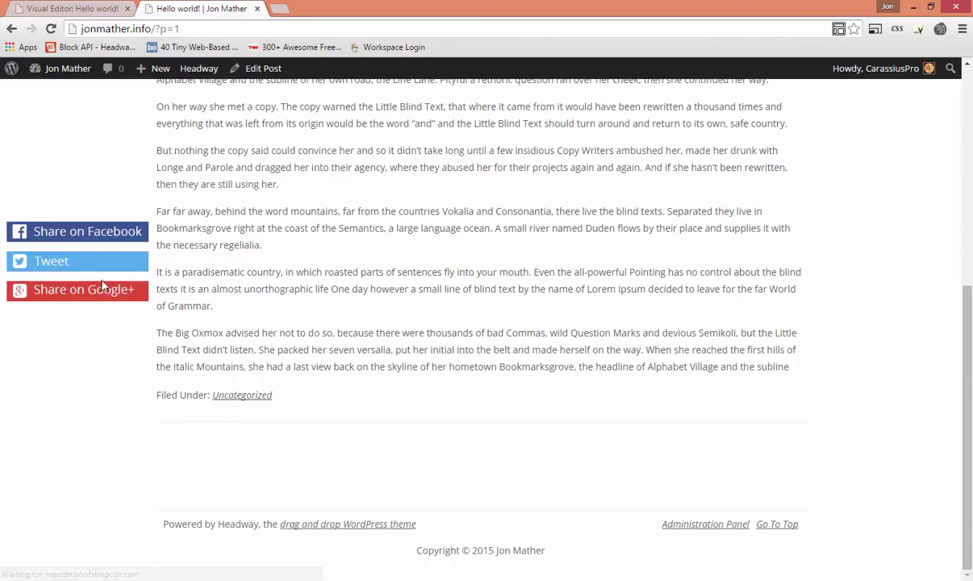
pyautogui.scroll(5, 242, 339)
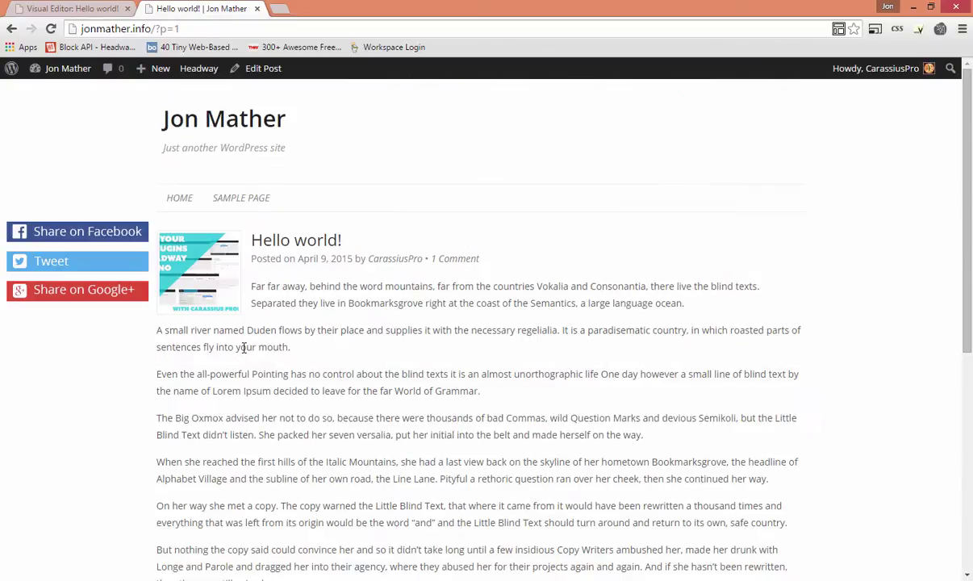
pyautogui.scroll(-1, 248, 349)
pyautogui.scroll(1, 247, 352)
pyautogui.scroll(-5, 413, 379)
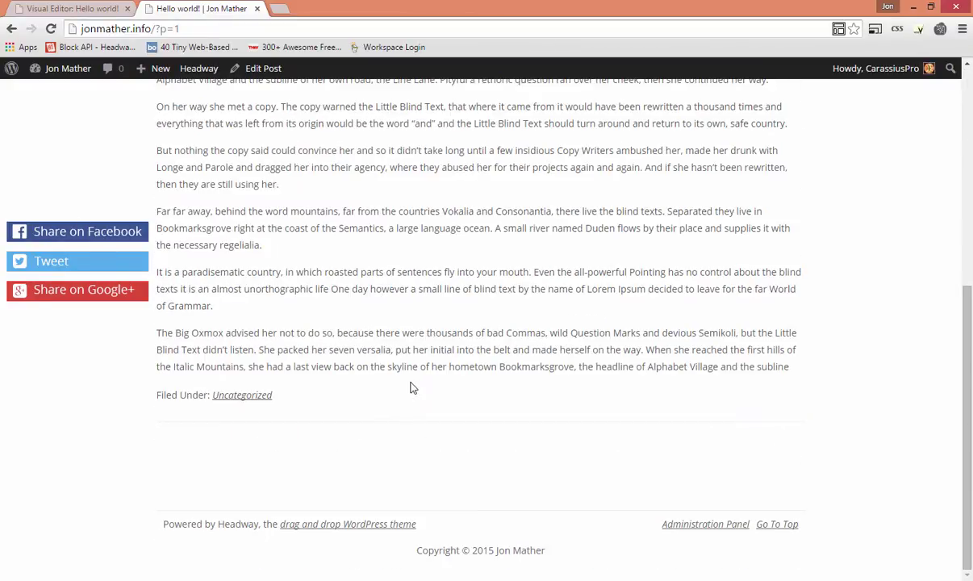
pyautogui.scroll(5, 213, 458)
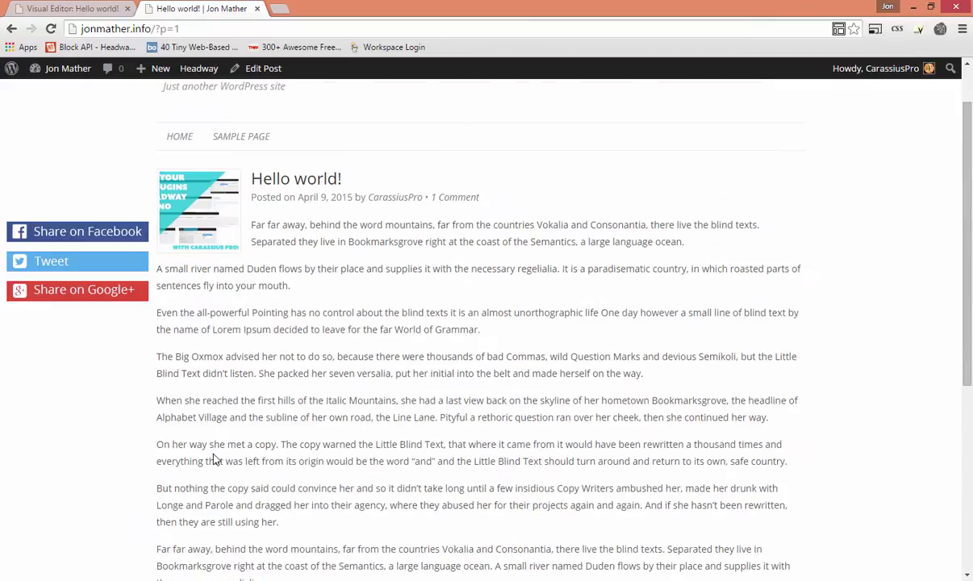
pyautogui.scroll(-5, 213, 458)
pyautogui.scroll(5, 213, 452)
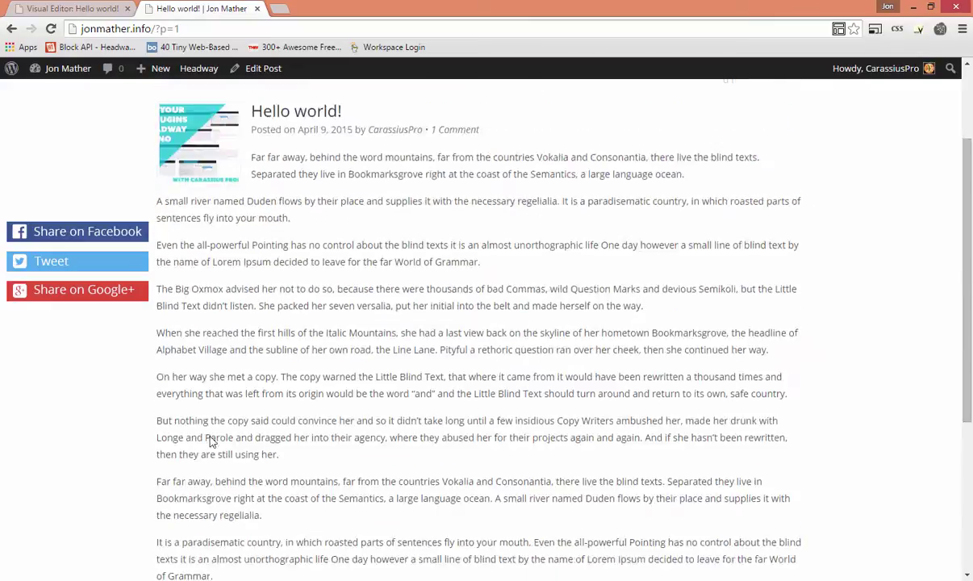
# Step: Open the Social Share block's advanced settings in the visual editor and read the help for the Custom URL field
pyautogui.click(50, 8)
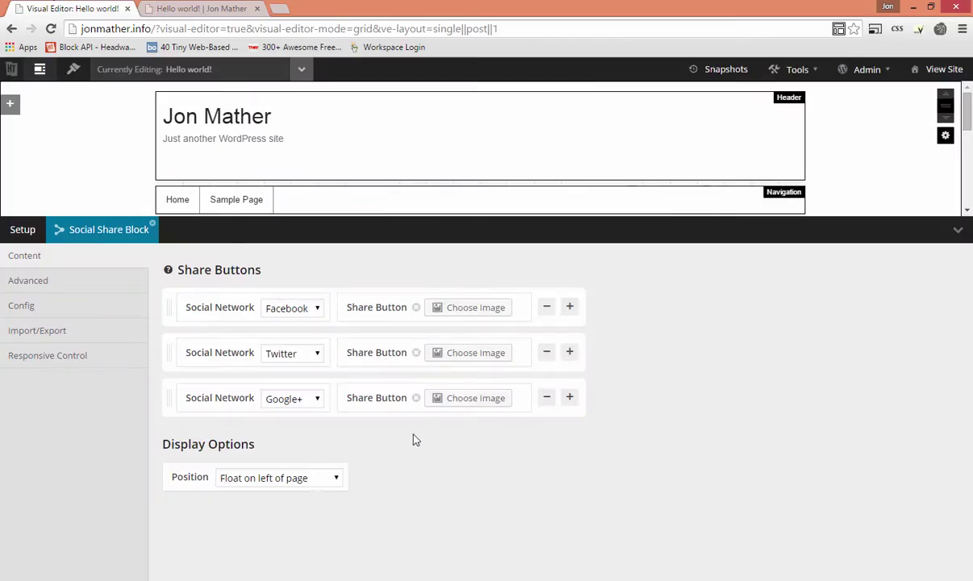
pyautogui.click(59, 282)
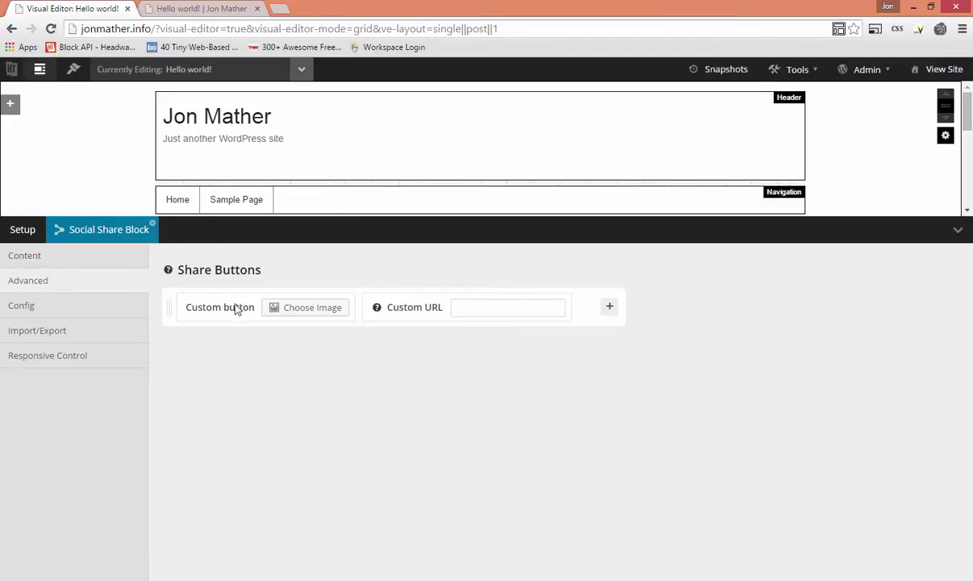
pyautogui.click(502, 308)
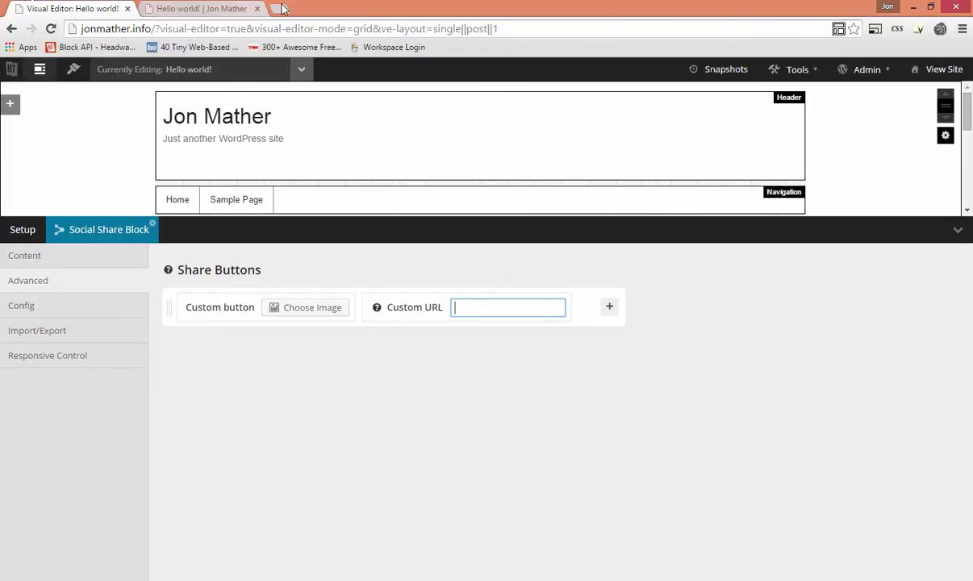
pyautogui.moveTo(378, 309)
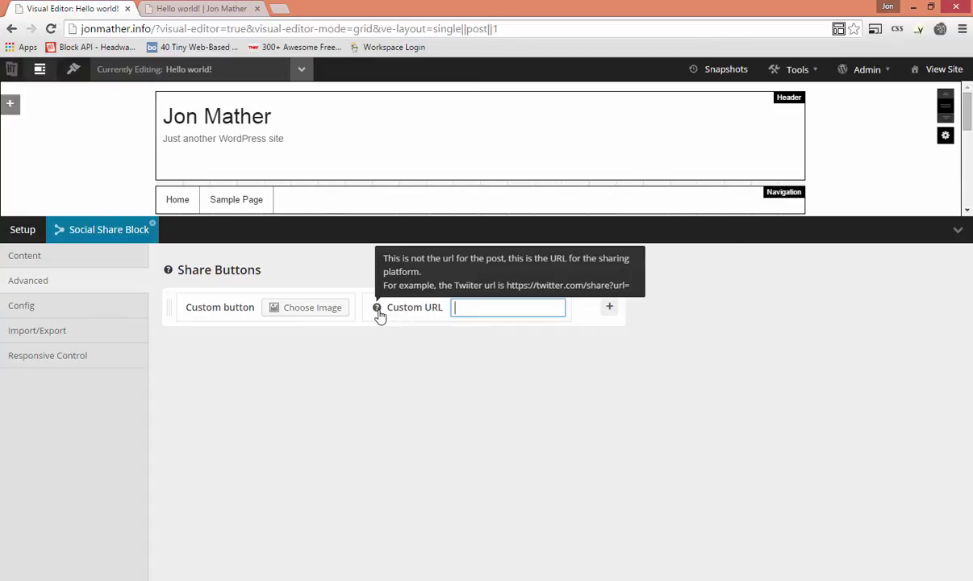
# Step: Look up stumbleupon in a new browser tab and open the suggested StumbleUpon badge address for the post
pyautogui.click(277, 9)
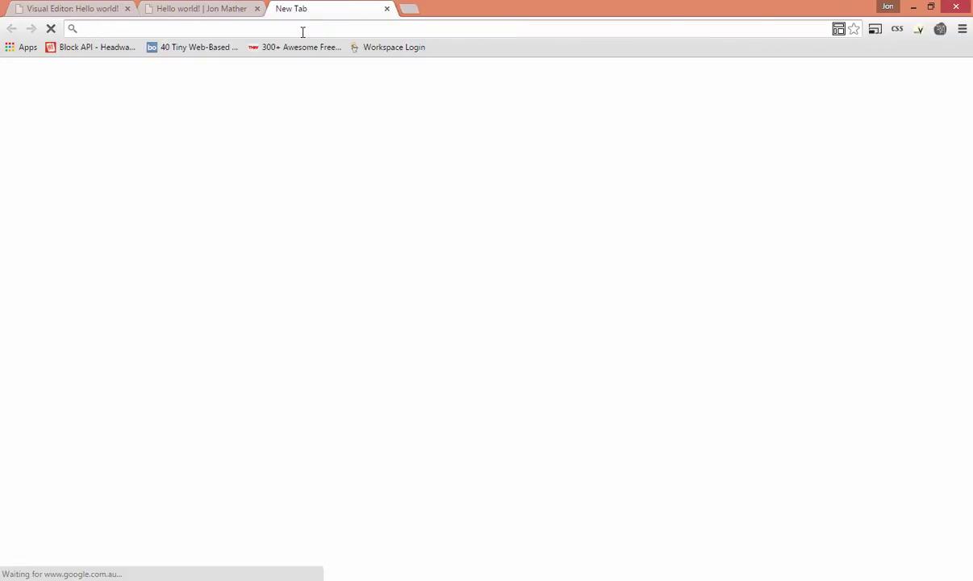
pyautogui.write('stumble u')
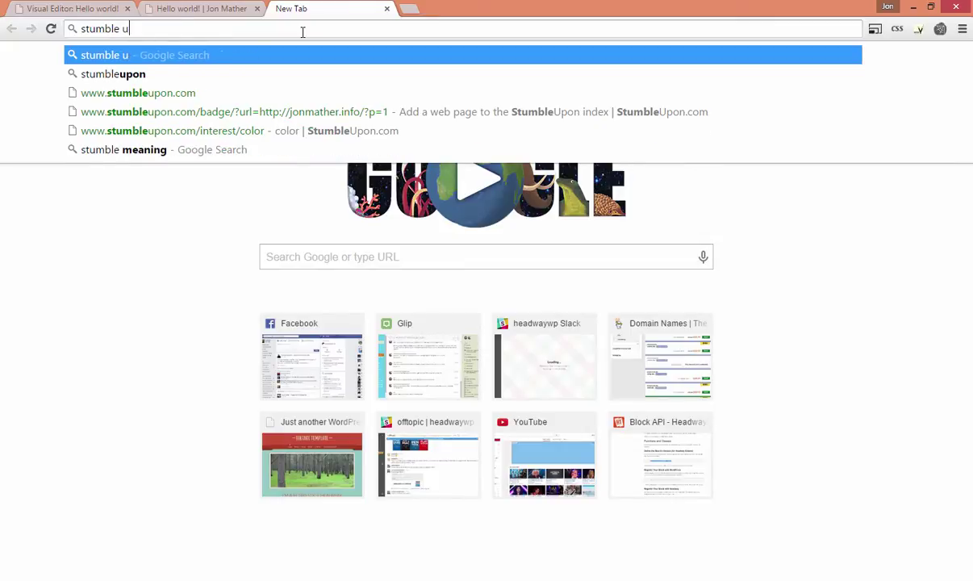
pyautogui.write('p')
pyautogui.press('BackSpace')
pyautogui.press('BackSpace')
pyautogui.press('BackSpace')
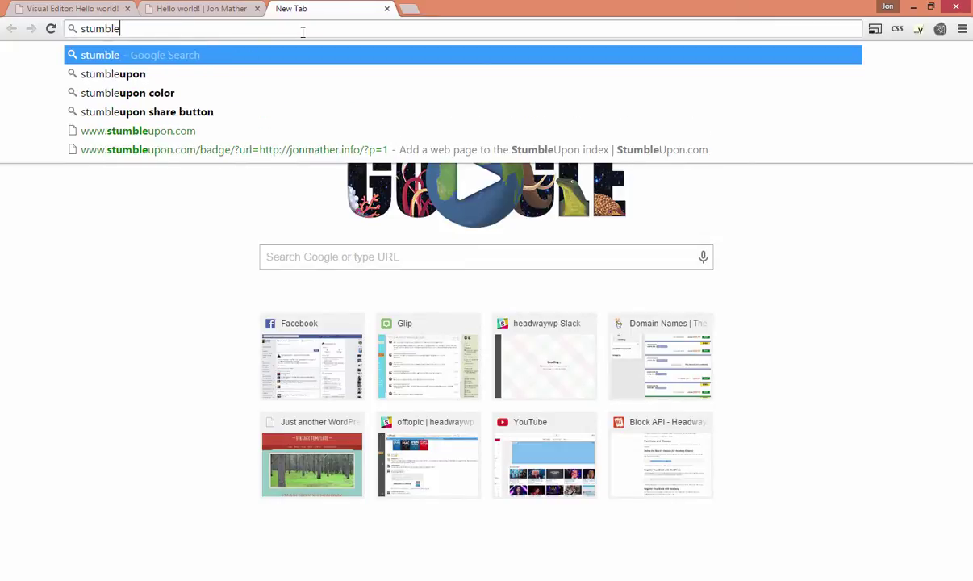
pyautogui.write('upo')
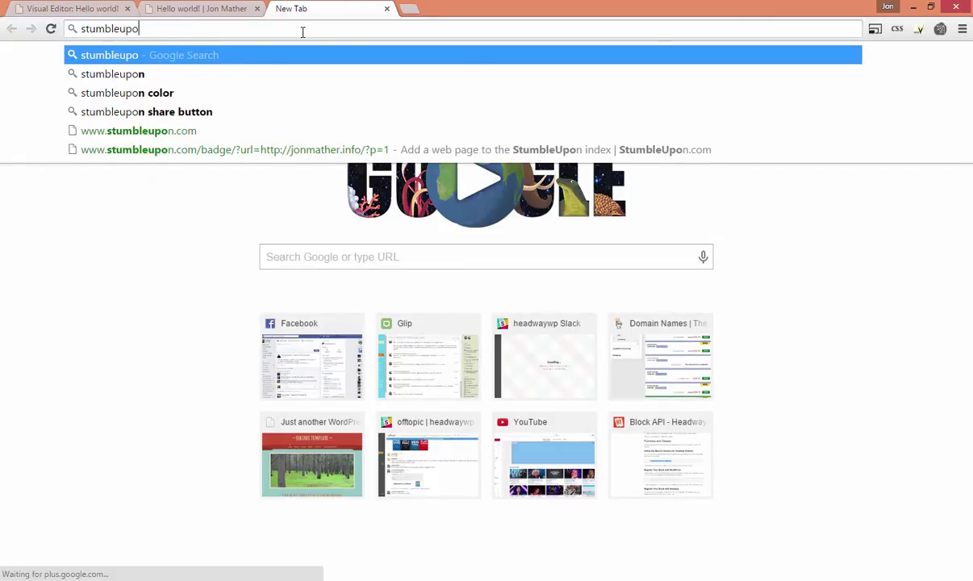
pyautogui.write('n')
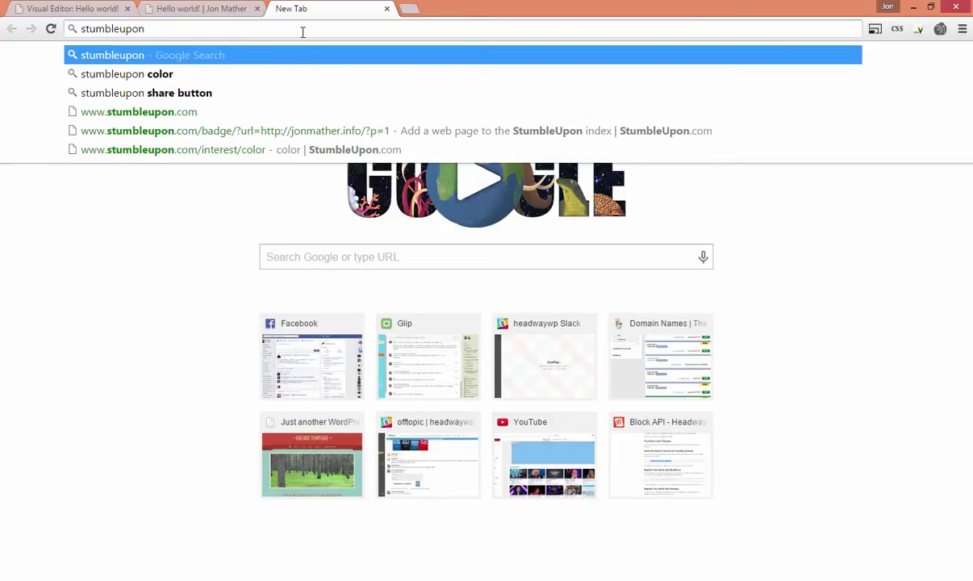
pyautogui.click(252, 130)
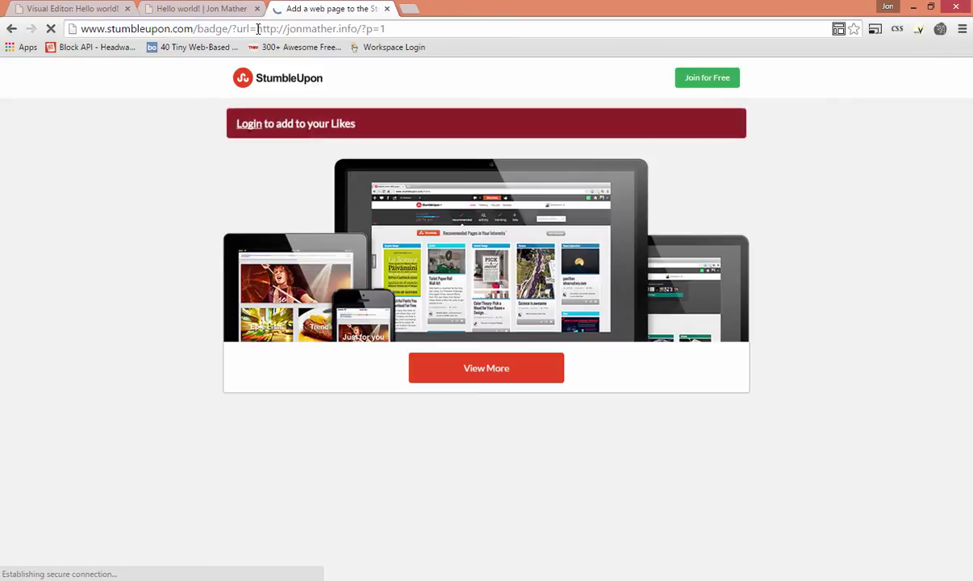
pyautogui.moveTo(256, 28); pyautogui.dragTo(77, 30)
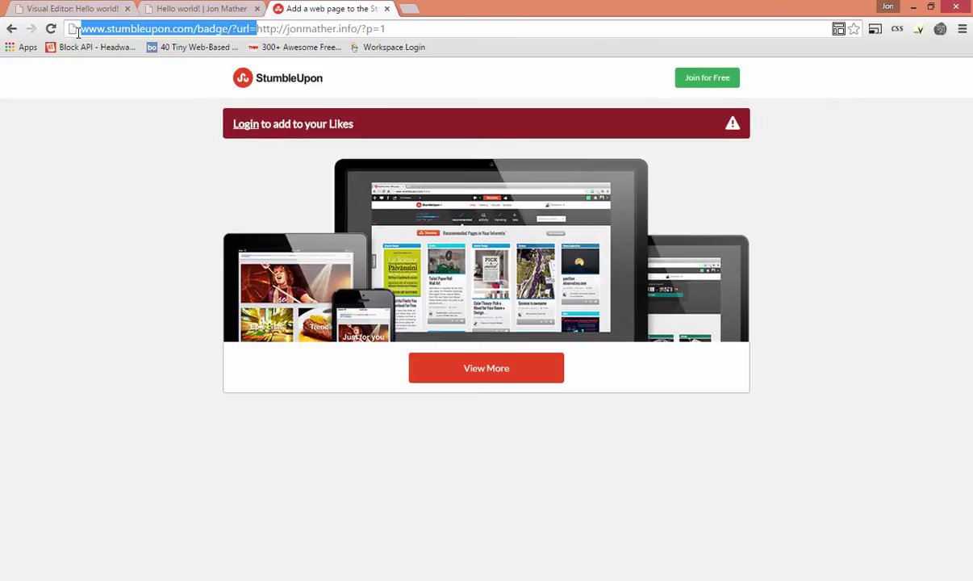
pyautogui.click(250, 28)
pyautogui.moveTo(234, 28); pyautogui.dragTo(471, 50)
pyautogui.click(258, 30)
pyautogui.press('BackSpace')
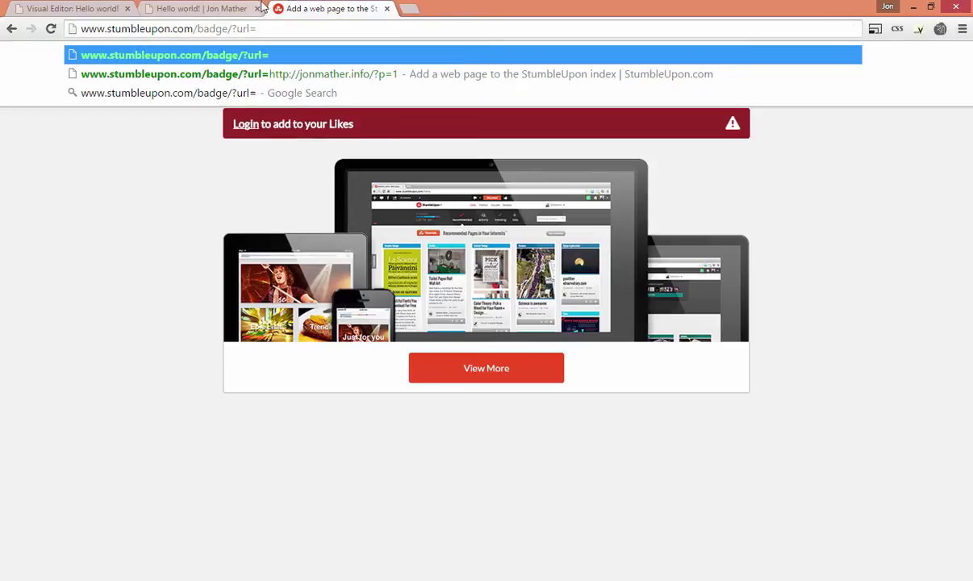
pyautogui.moveTo(257, 28); pyautogui.dragTo(22, 36)
pyautogui.hotkey('ctrl', 'c')
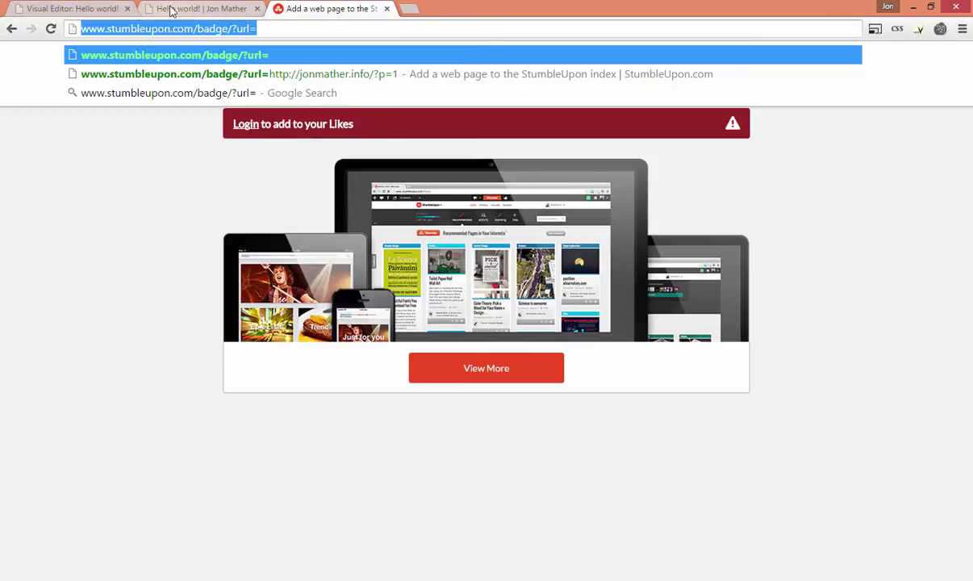
pyautogui.click(387, 9)
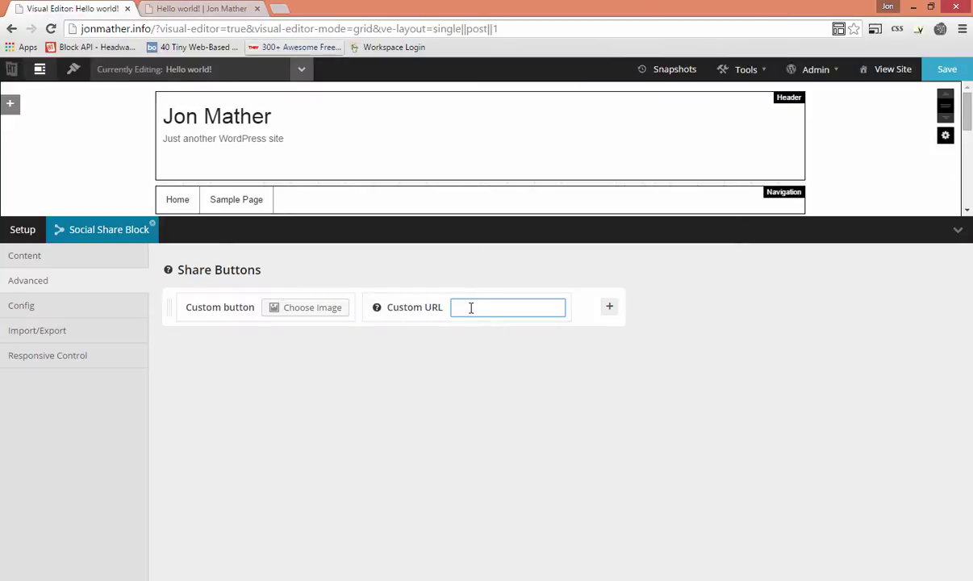
pyautogui.hotkey('ctrl', 'v')
# Step: Save the custom URL and check the custom share button on the reloaded Hello world! post
pyautogui.click(947, 75)
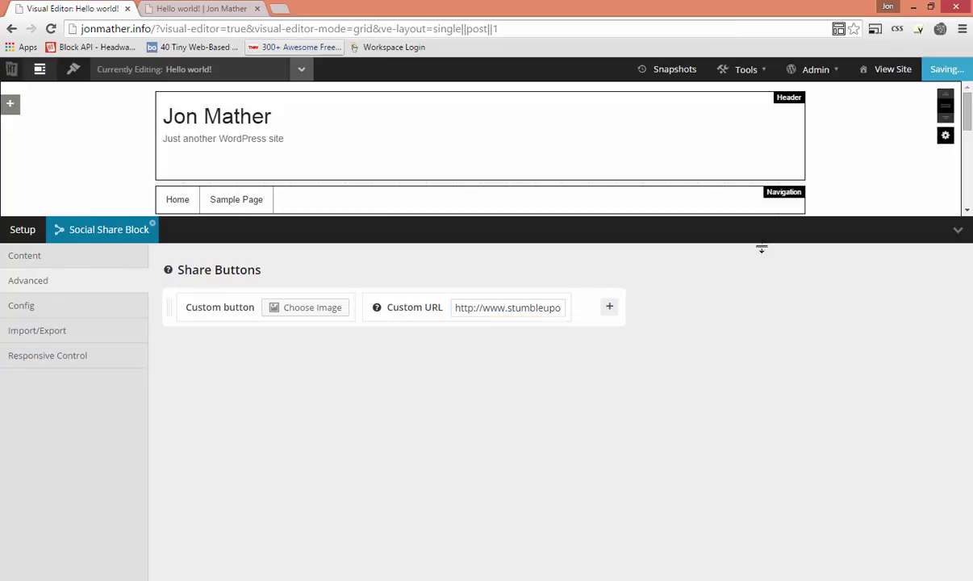
pyautogui.click(201, 8)
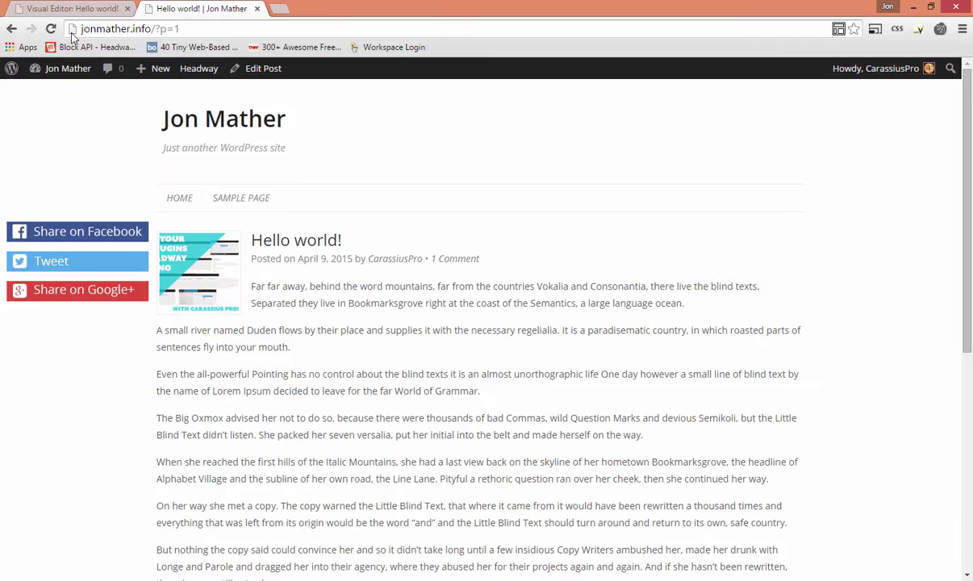
pyautogui.click(50, 28)
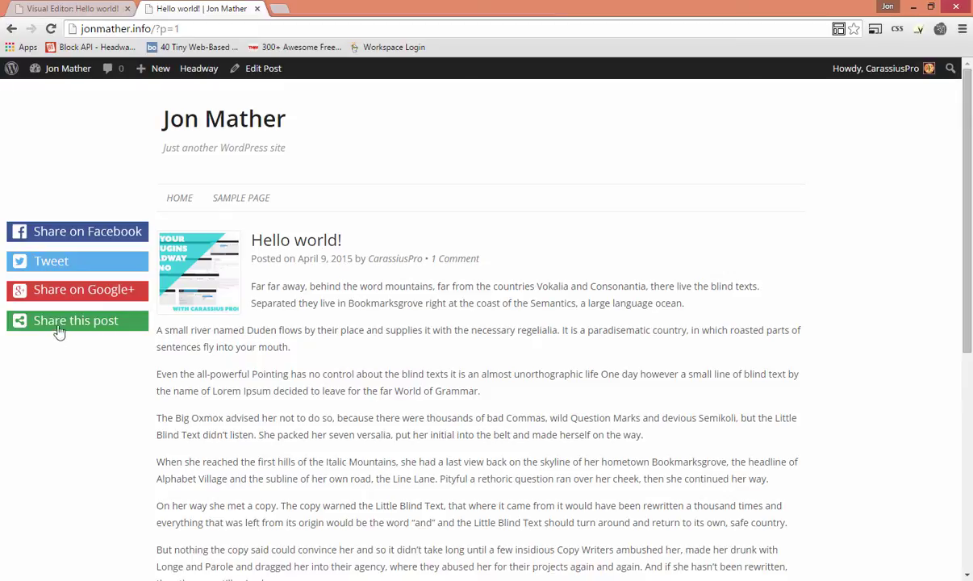
# Step: Set the custom button's image to stumbleupon-button.jpg from the media library
pyautogui.click(97, 8)
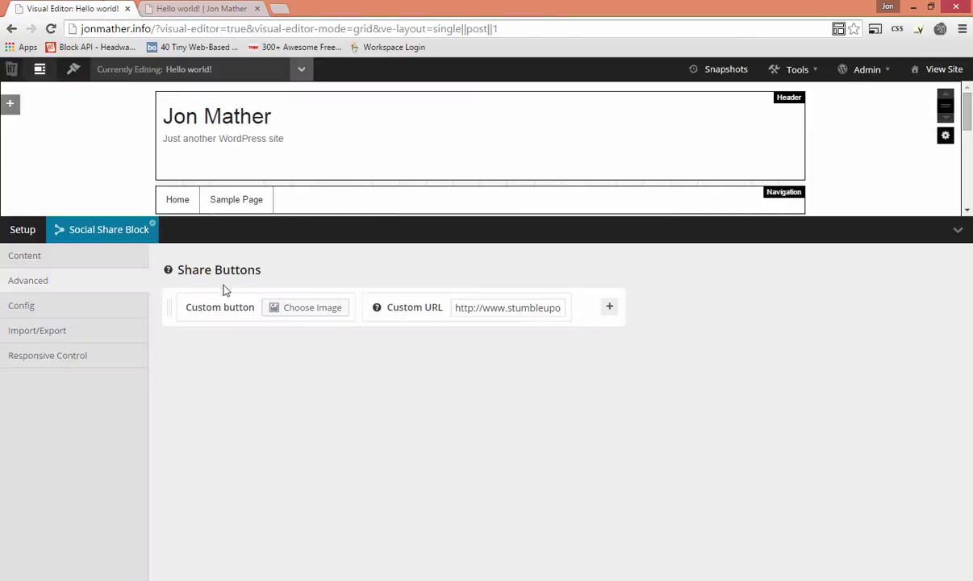
pyautogui.click(316, 310)
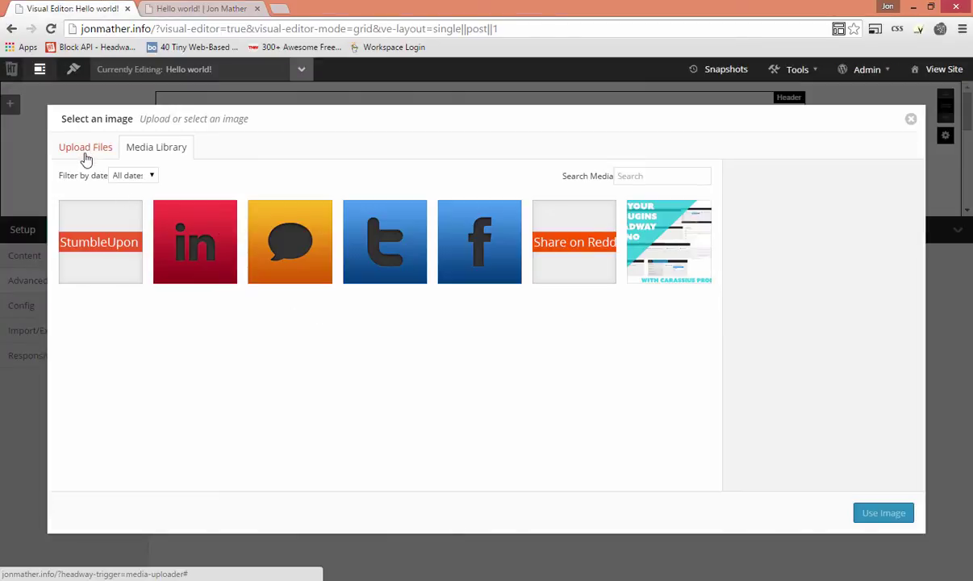
pyautogui.click(139, 270)
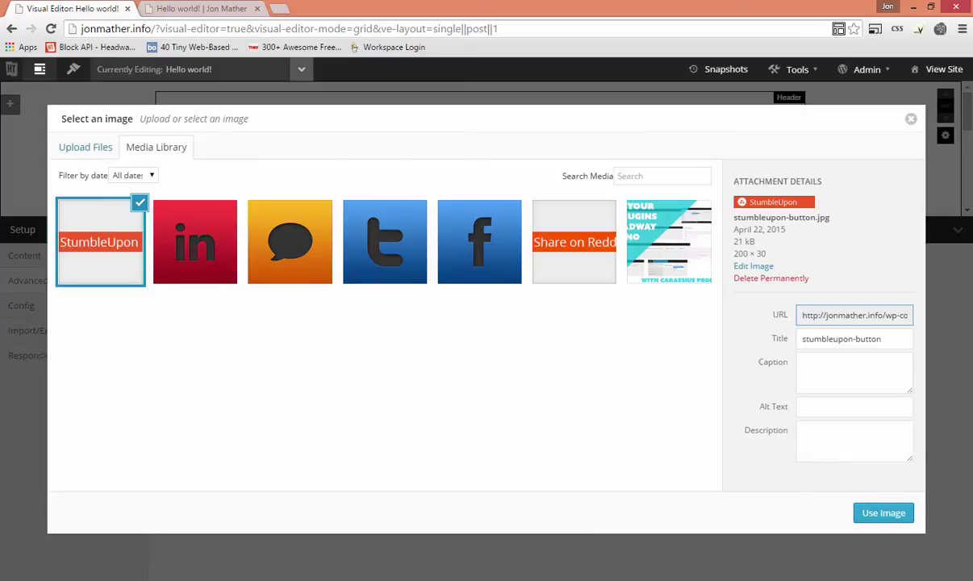
pyautogui.click(886, 512)
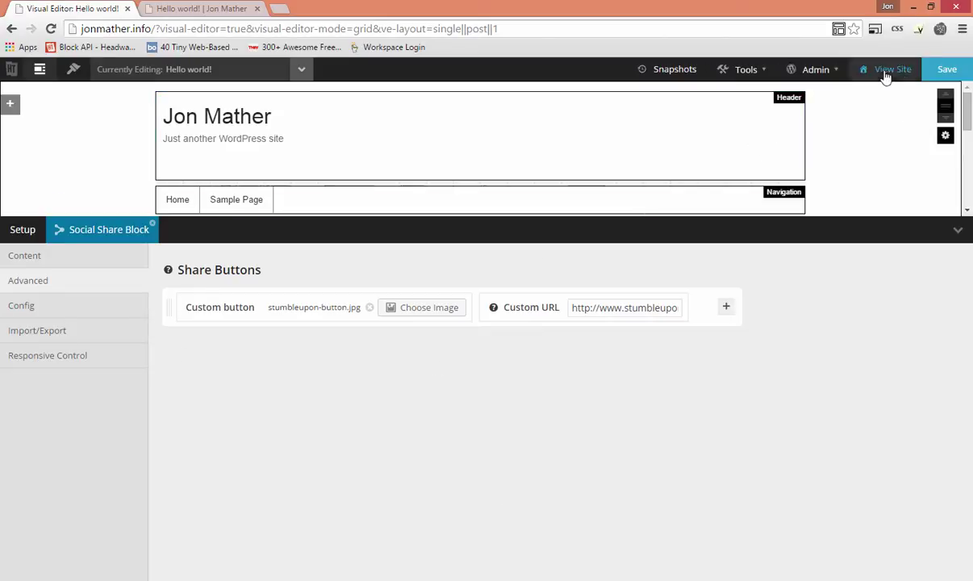
# Step: Save the layout and check the StumbleUpon image button on the reloaded post
pyautogui.click(948, 69)
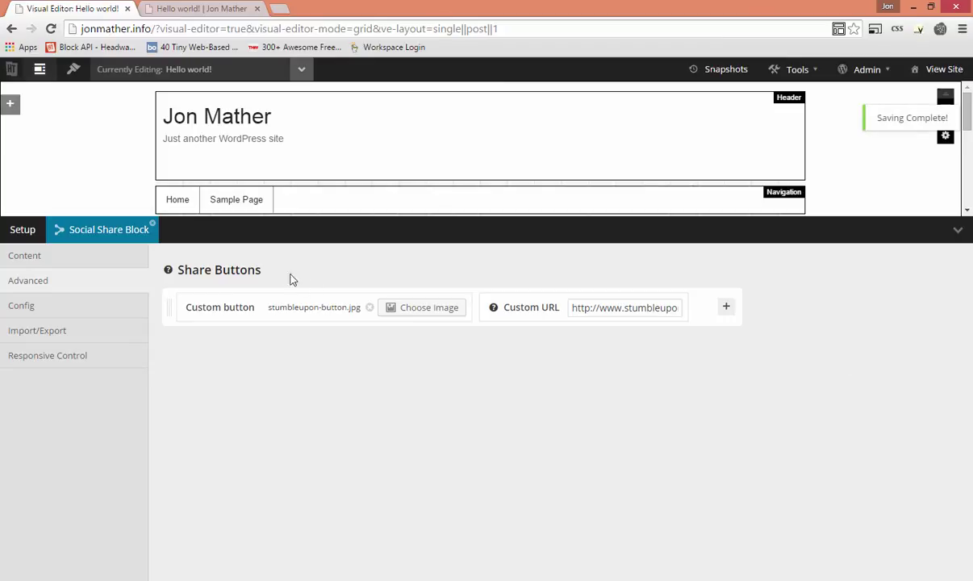
pyautogui.click(200, 8)
pyautogui.press('F5')
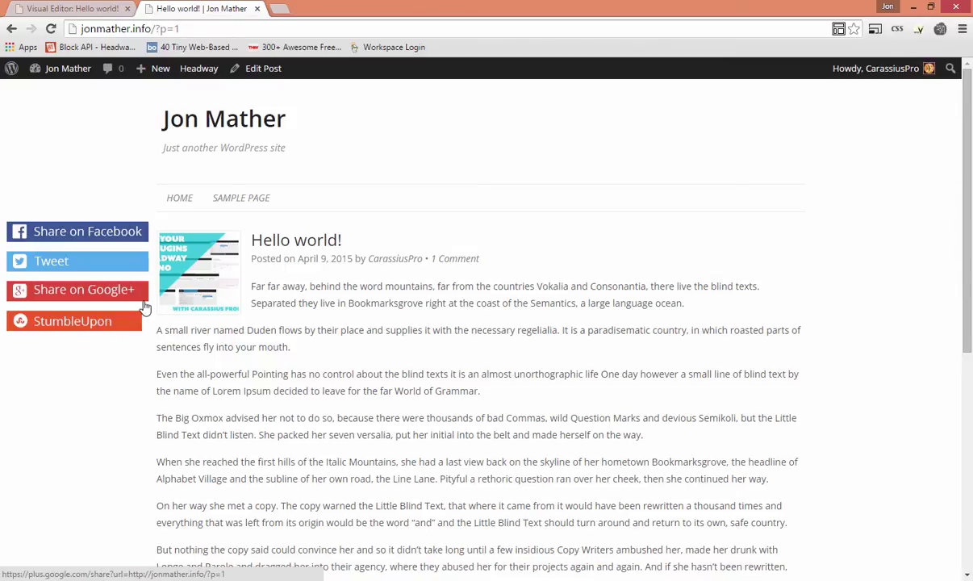
# Step: Find Adobe Photoshop CC 2014 (32 Bit) in the Windows search and launch it
pyautogui.click(28, 561)
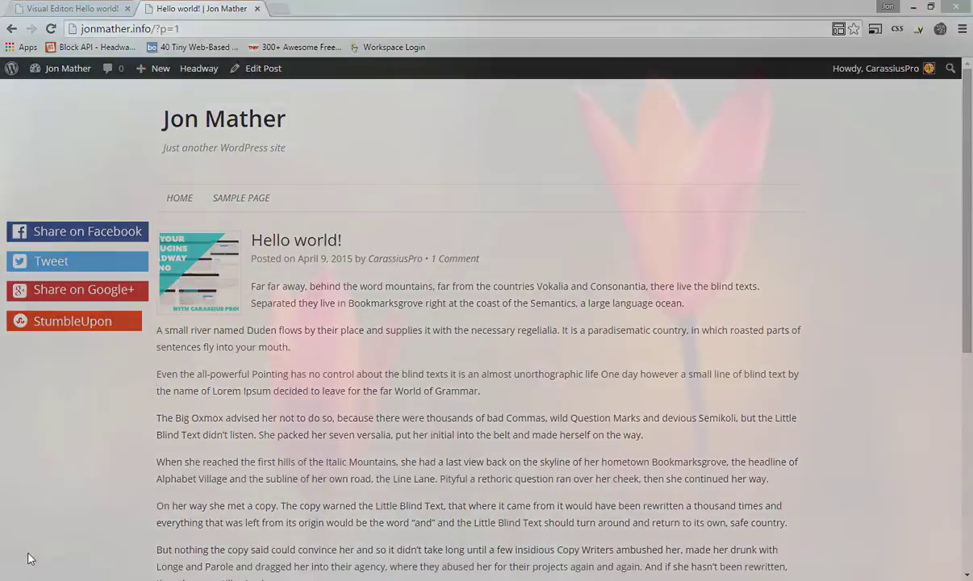
pyautogui.write('pho')
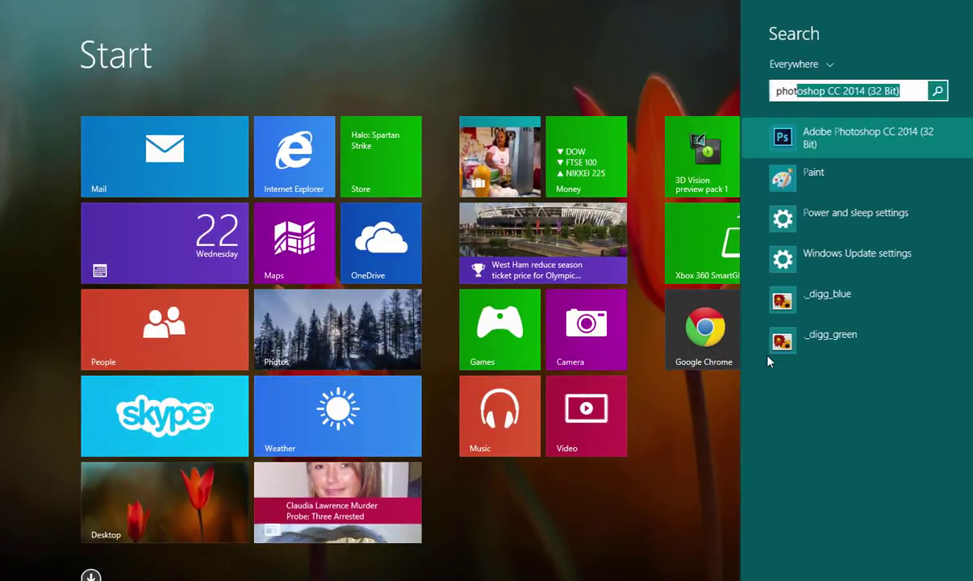
pyautogui.write('to')
pyautogui.press('super')
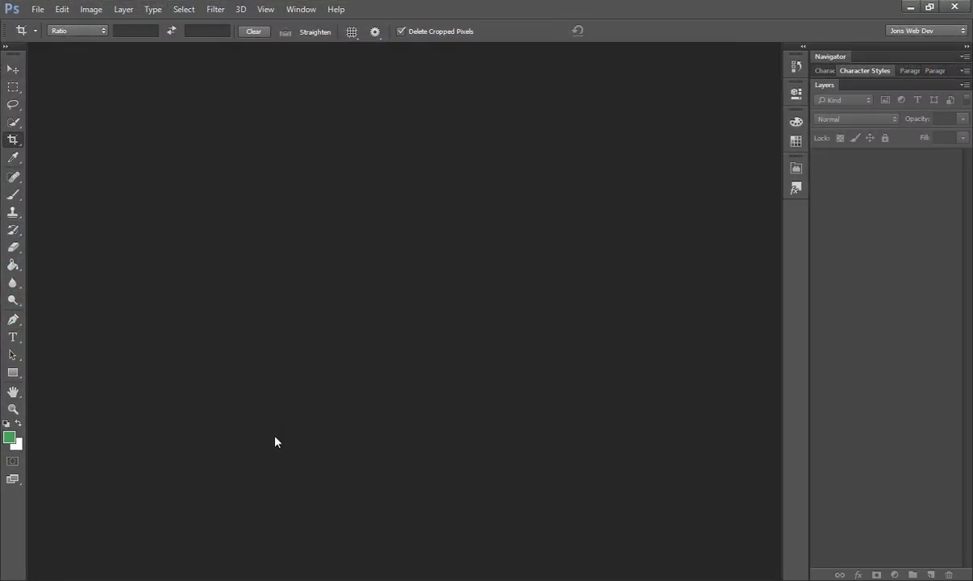
# Step: Create a new Photoshop document 32 pixels wide and 32 pixels high
pyautogui.click(37, 8)
pyautogui.click(57, 21)
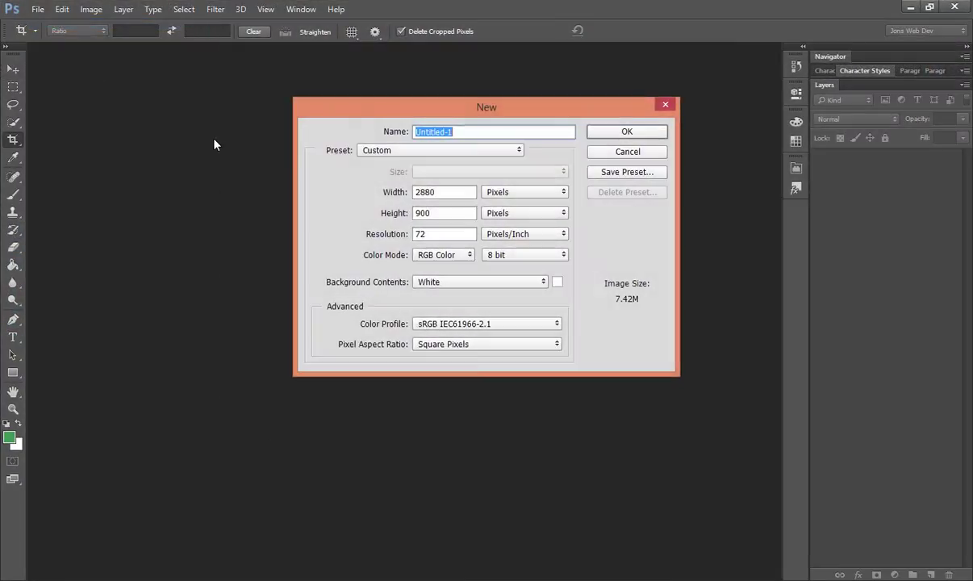
pyautogui.click(441, 192)
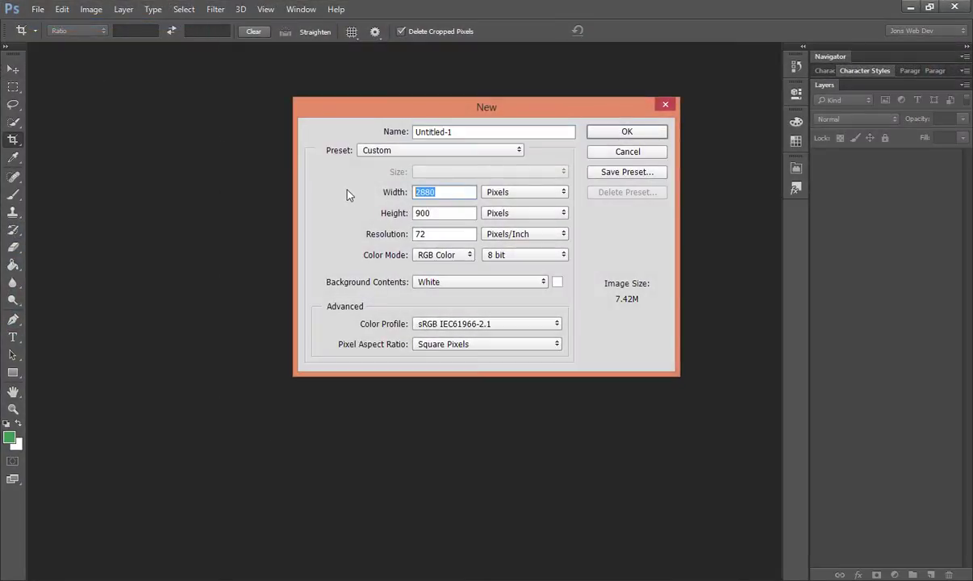
pyautogui.write('32')
pyautogui.press('Tab')
pyautogui.write('32')
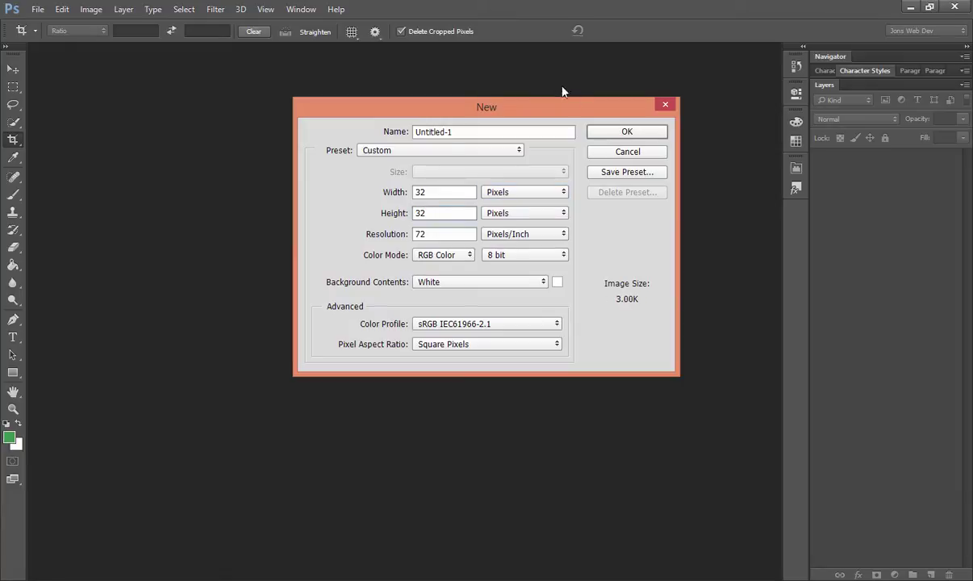
pyautogui.click(601, 129)
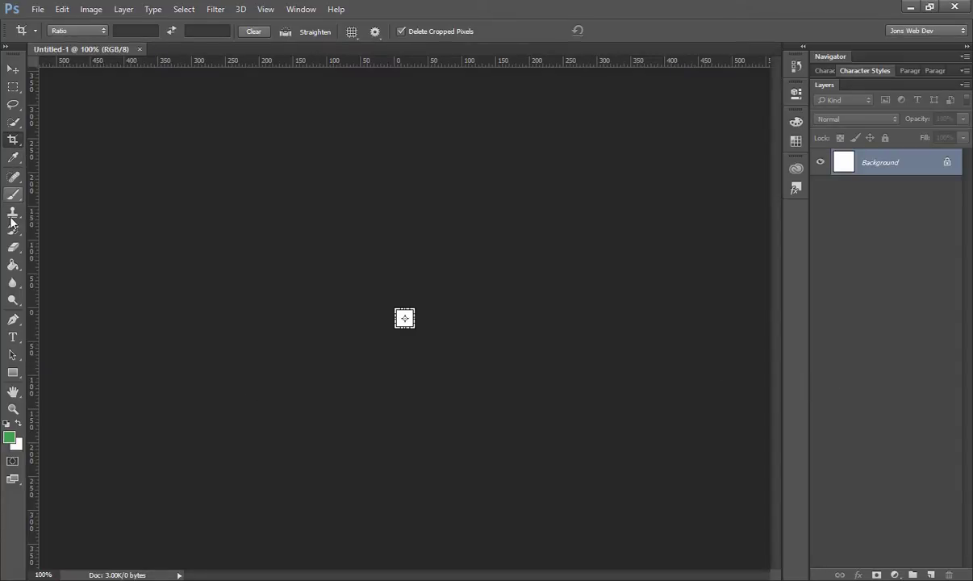
# Step: Fill the background with the green foreground color using the Paint Bucket and add a new layer above it
pyautogui.click(13, 267)
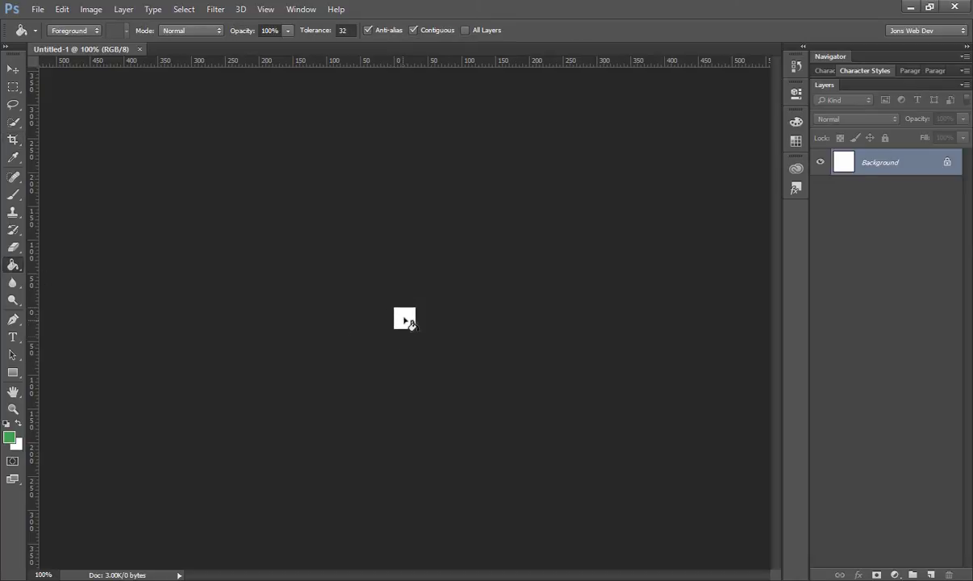
pyautogui.click(409, 320)
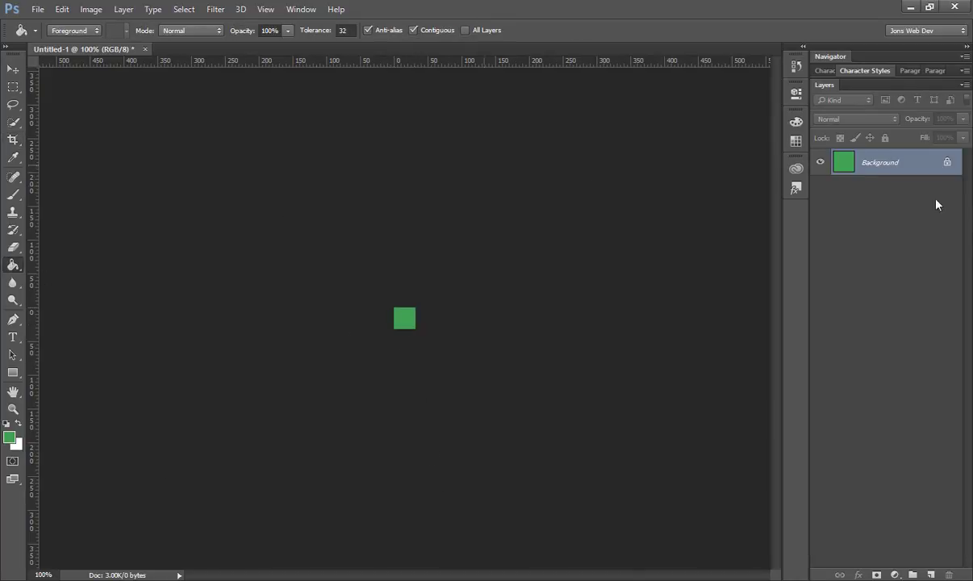
pyautogui.click(931, 574)
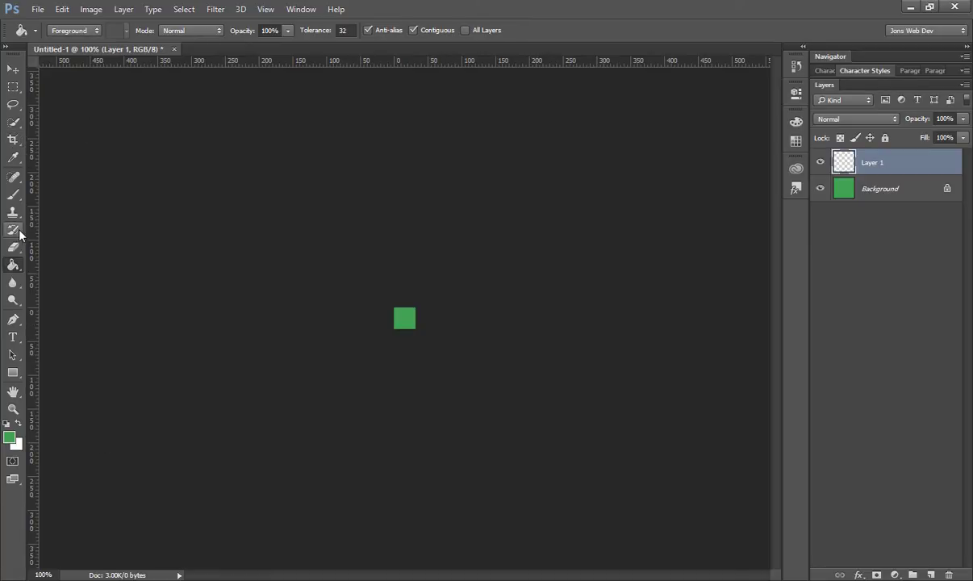
# Step: Start a FontAwesome text entry on the green square and try to paste the clipboard contents as the icon
pyautogui.click(14, 339)
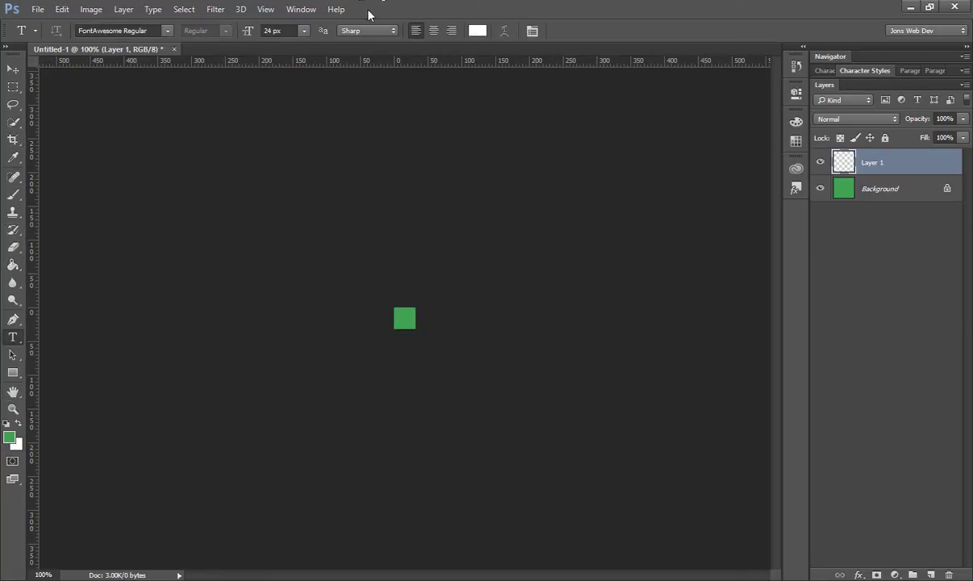
pyautogui.click(401, 315)
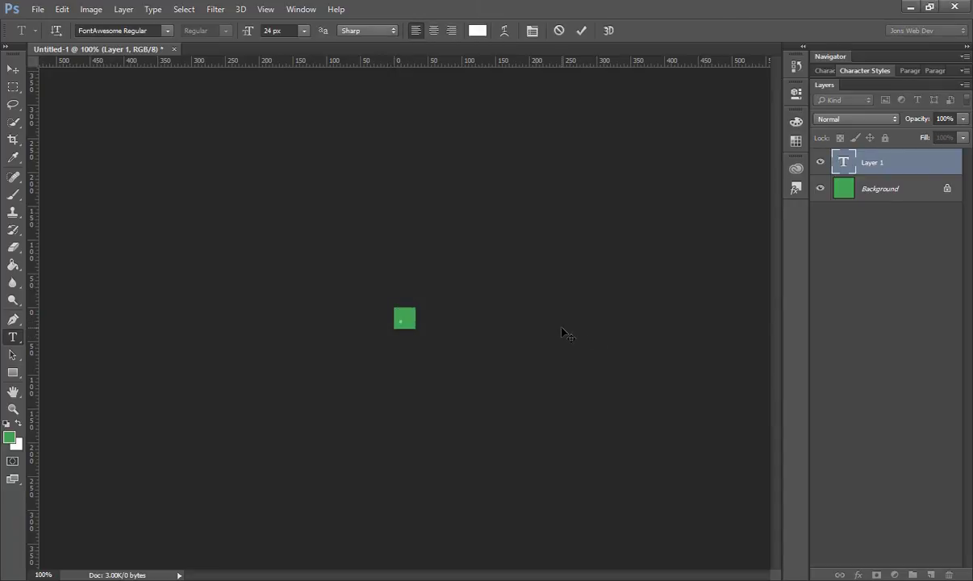
pyautogui.hotkey('ctrl', 'v')
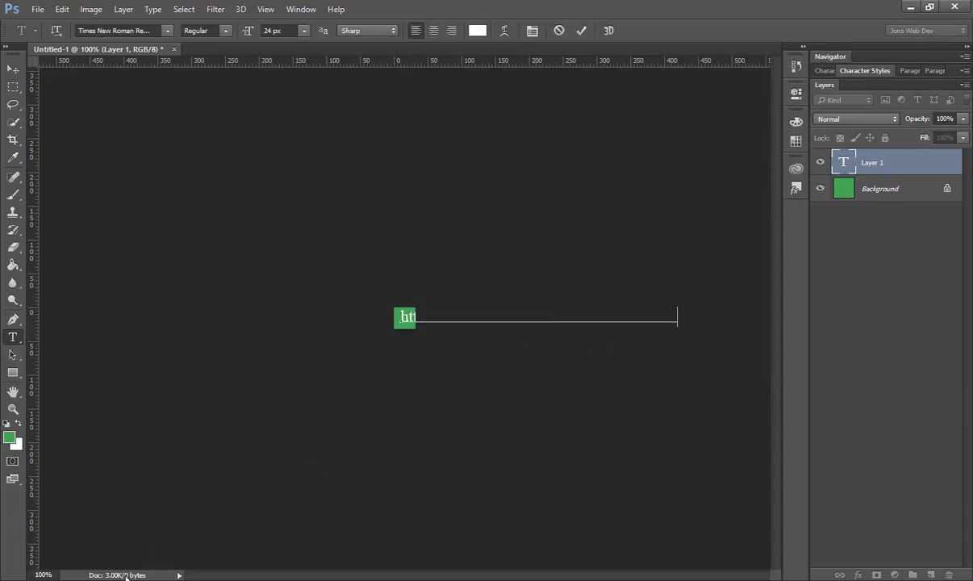
# Step: Switch to Chrome and search Google for "fortawesome.github.io cheatsheet" in a new tab
pyautogui.click(101, 520)
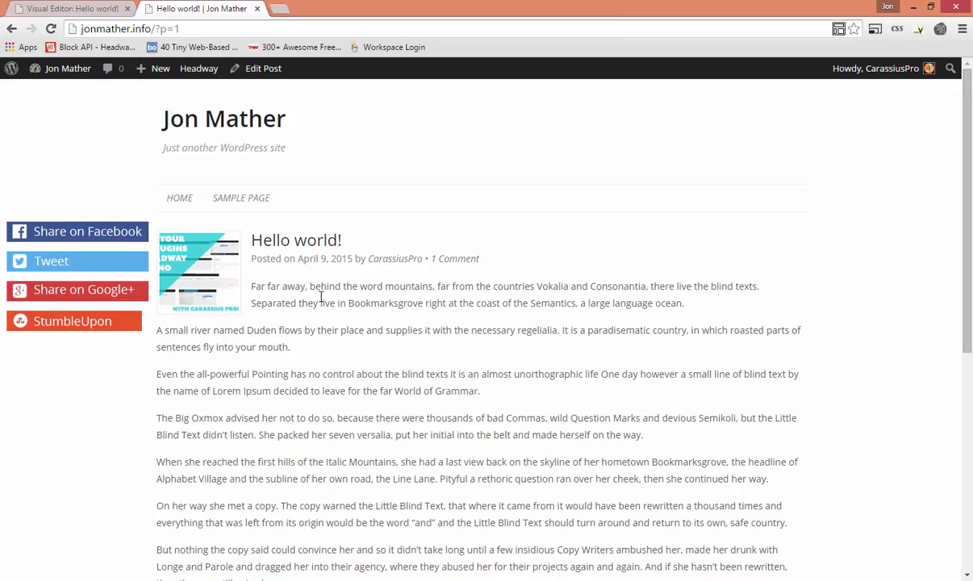
pyautogui.click(279, 9)
pyautogui.write('fon')
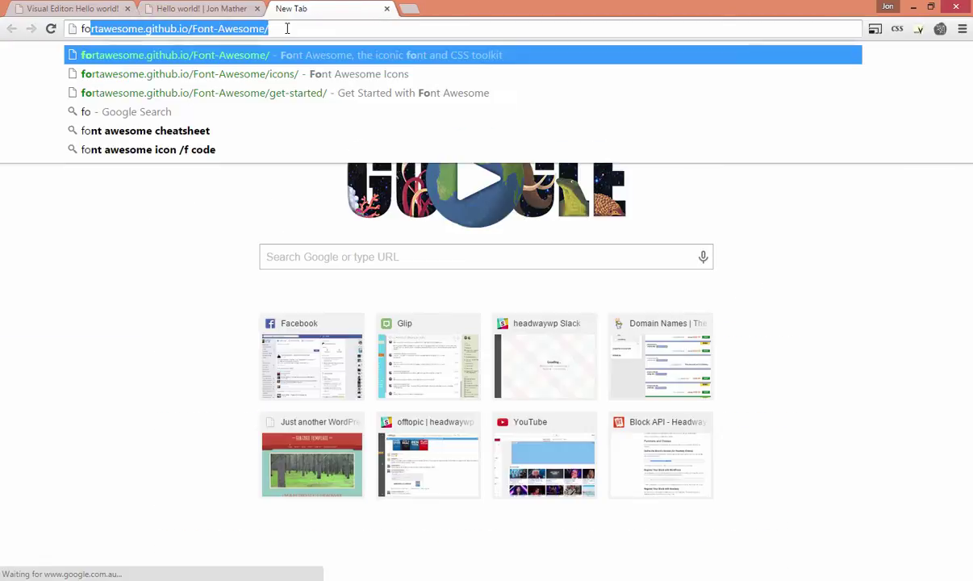
pyautogui.press('Down')
pyautogui.press('Down')
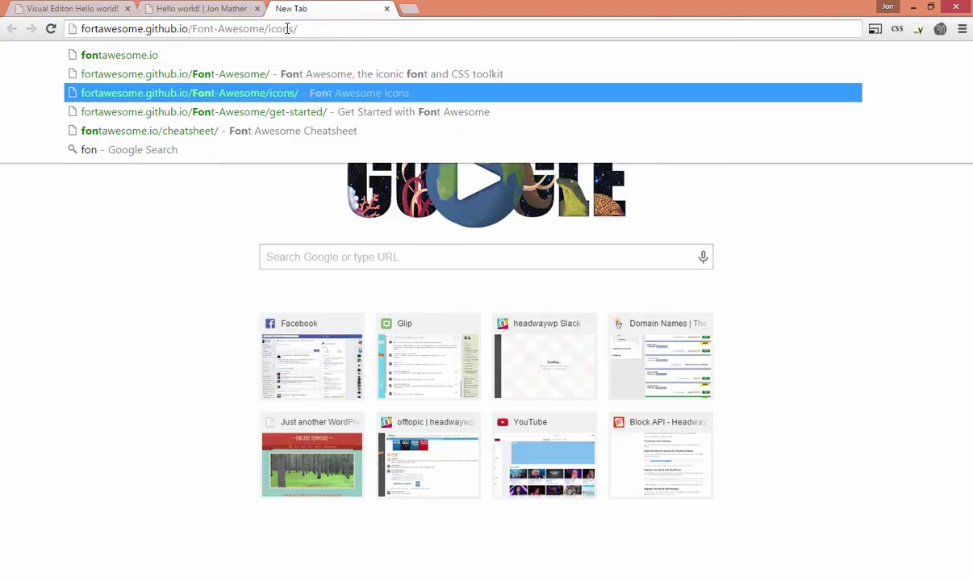
pyautogui.press('BackSpace')
pyautogui.press('BackSpace')
pyautogui.press('BackSpace')
pyautogui.press('BackSpace')
pyautogui.press('BackSpace')
pyautogui.press('BackSpace')
pyautogui.press('BackSpace')
pyautogui.press('BackSpace')
pyautogui.press('BackSpace')
pyautogui.press('BackSpace')
pyautogui.press('BackSpace')
pyautogui.press('BackSpace')
pyautogui.press('BackSpace')
pyautogui.press('BackSpace')
pyautogui.press('BackSpace')
pyautogui.press('BackSpace')
pyautogui.press('BackSpace')
pyautogui.press('BackSpace')
pyautogui.press('BackSpace')
pyautogui.press('BackSpace')
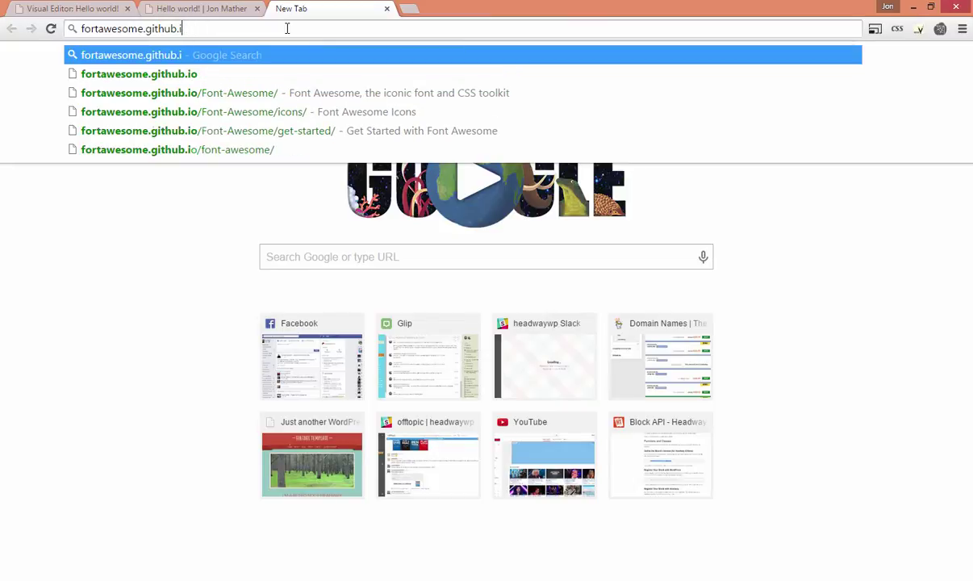
pyautogui.press('BackSpace')
pyautogui.press('BackSpace')
pyautogui.press('BackSpace')
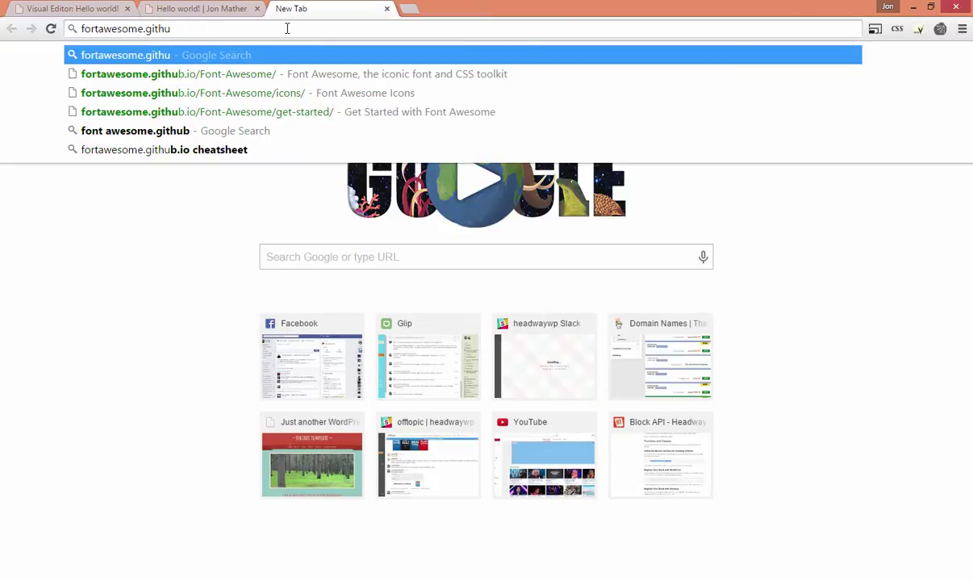
pyautogui.press('Down')
pyautogui.press('Down')
pyautogui.press('Down')
pyautogui.press('Down')
pyautogui.press('Down')
pyautogui.press('Return')
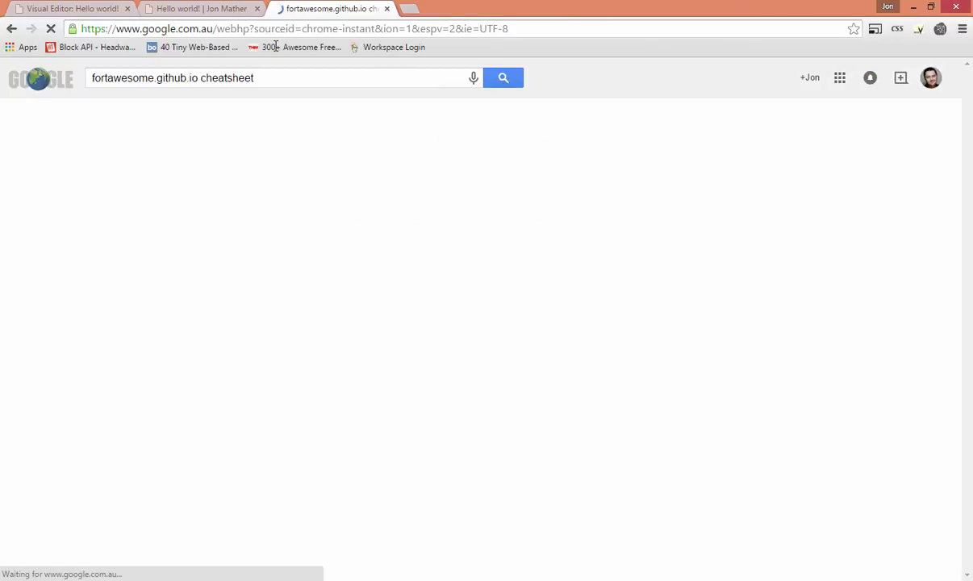
# Step: Open the Font Awesome Cheatsheet, find "stumb" on the page and copy the fa-stumbleupon icon
pyautogui.click(247, 185)
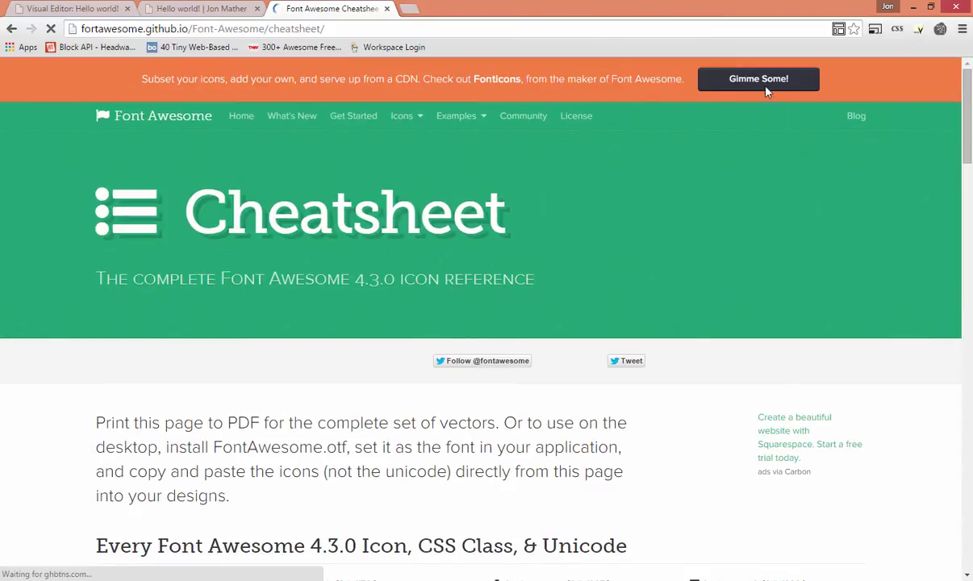
pyautogui.scroll(-5, 807, 355)
pyautogui.hotkey('ctrl', 'f')
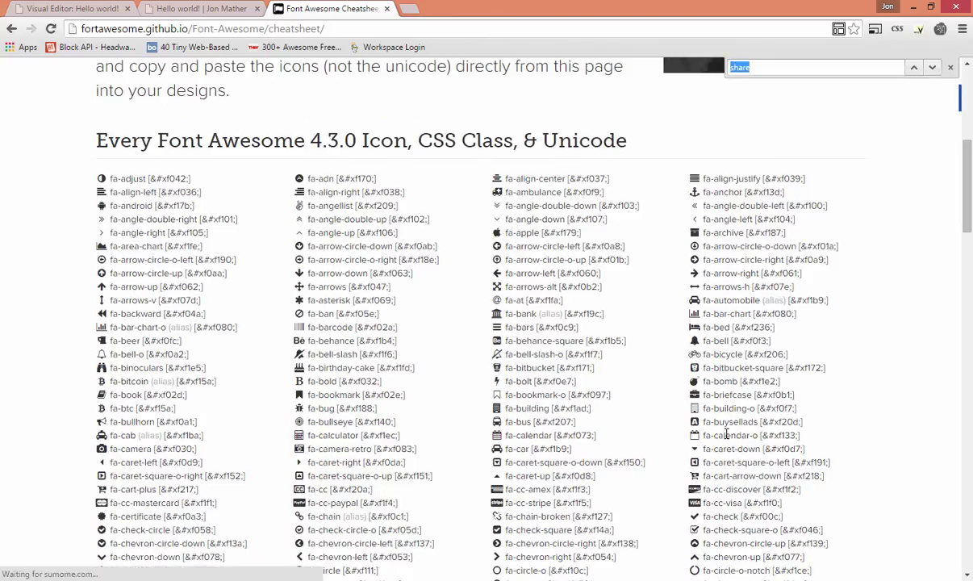
pyautogui.write('st')
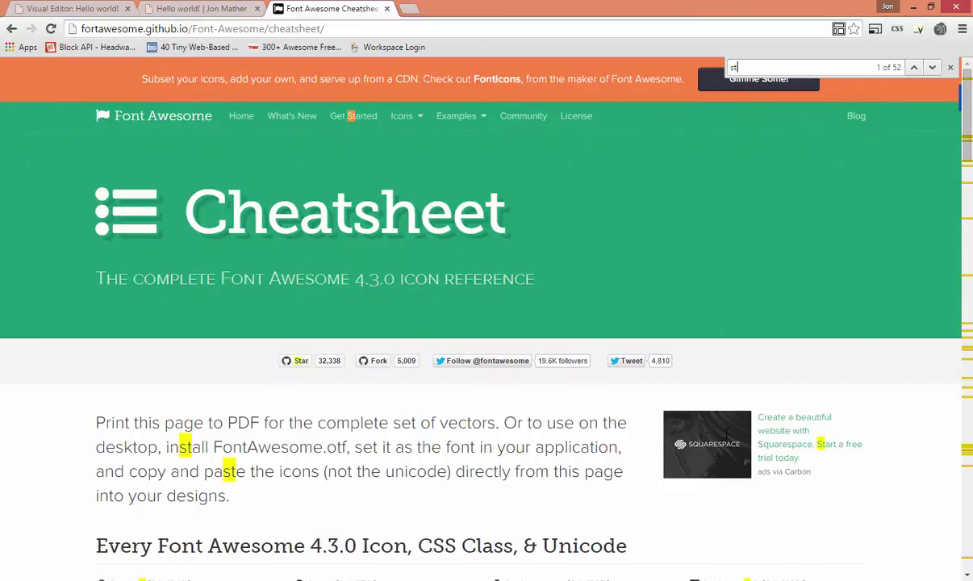
pyautogui.write('umb')
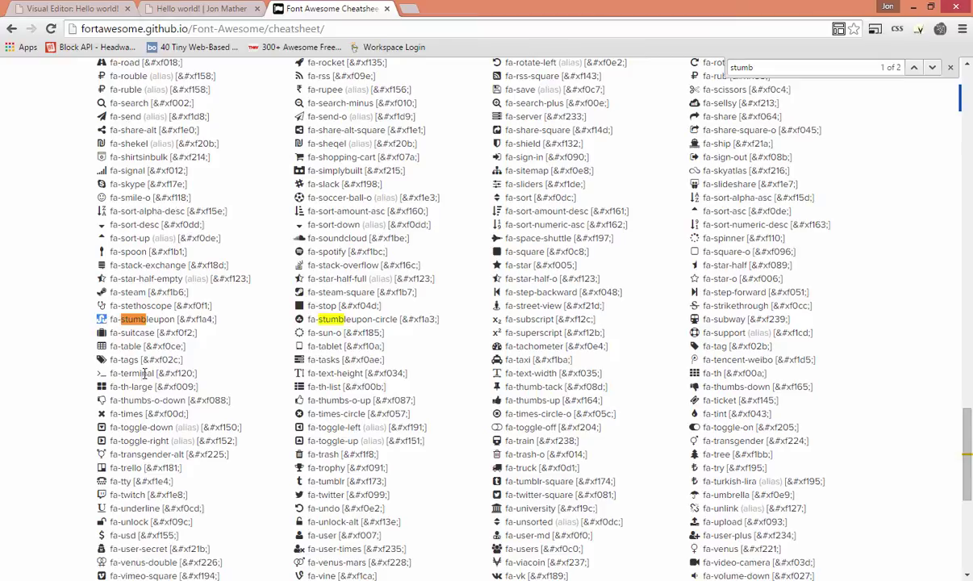
# Step: Switch to Photoshop, paste the StumbleUpon icon into the text layer and center it on the green background
pyautogui.hotkey('alt', 'Tab')
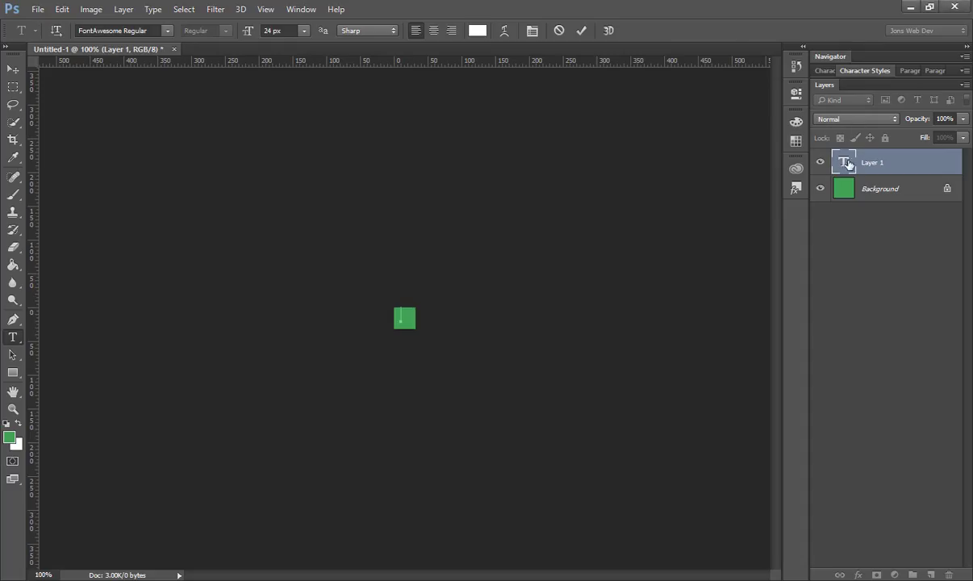
pyautogui.hotkey('ctrl', 'v')
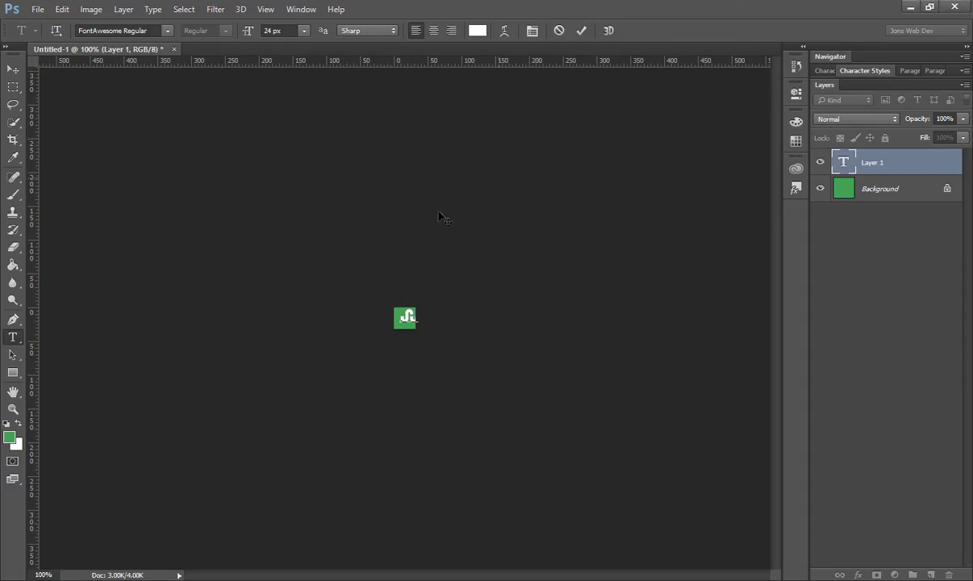
pyautogui.click(13, 69)
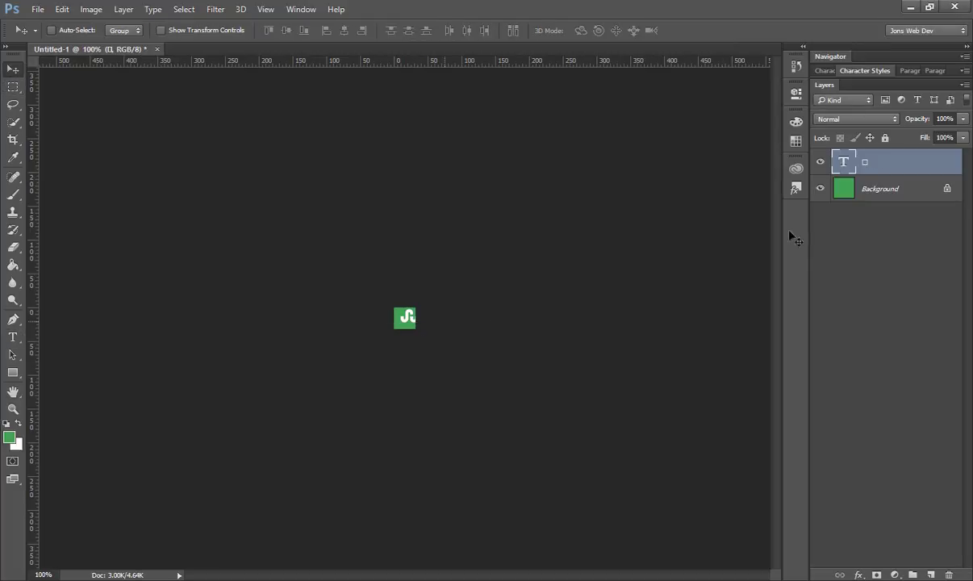
pyautogui.keyDown('shift'); pyautogui.click(844, 198); pyautogui.keyUp('shift')
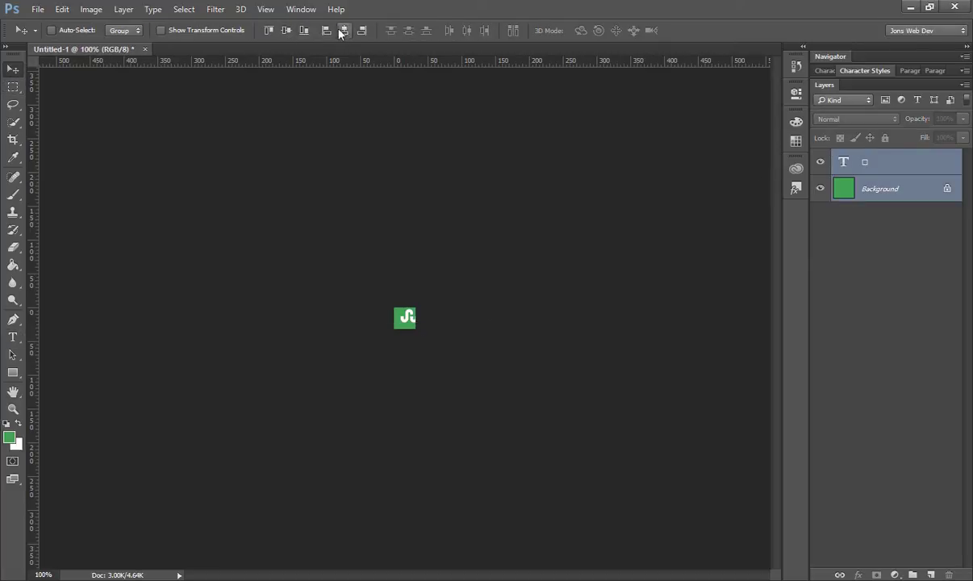
pyautogui.click(270, 31)
# Step: Save the button image to the Desktop as stumble.png in PNG format
pyautogui.click(37, 8)
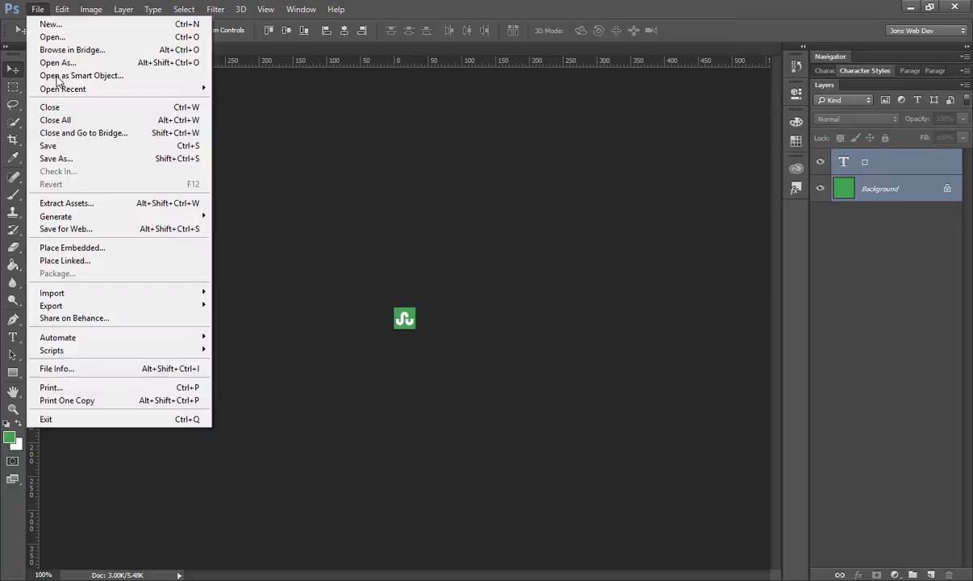
pyautogui.click(89, 158)
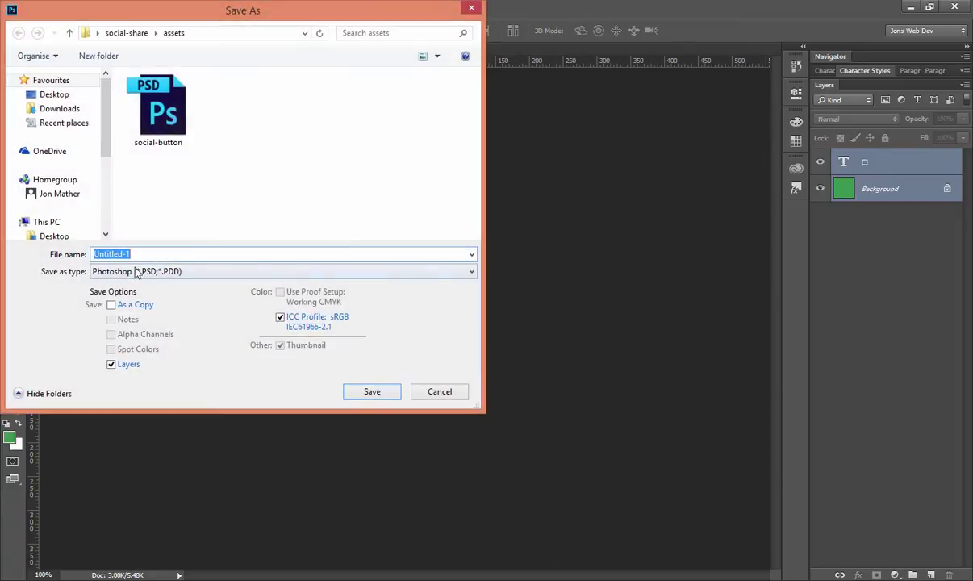
pyautogui.click(56, 95)
pyautogui.write('stumble.png')
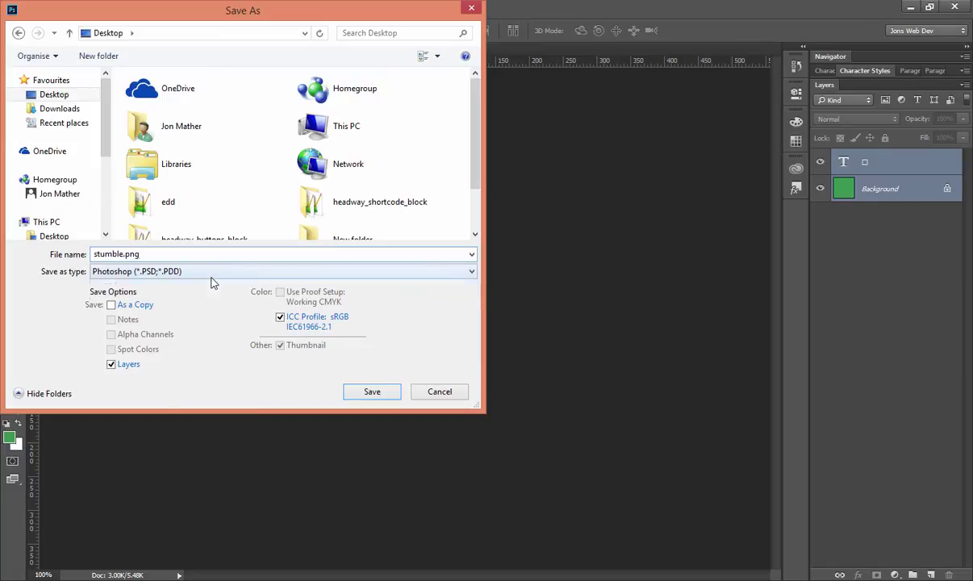
pyautogui.click(212, 275)
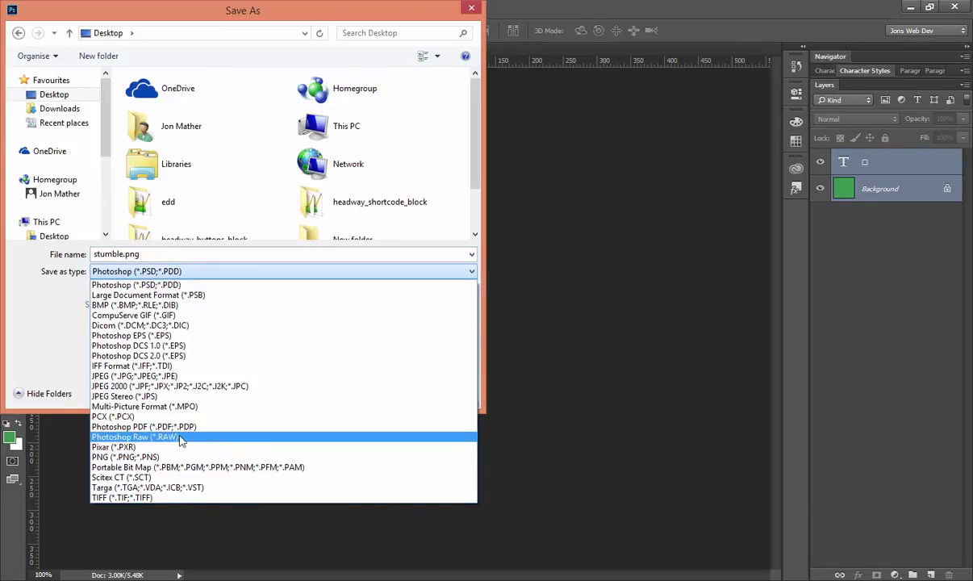
pyautogui.click(159, 457)
pyautogui.click(374, 394)
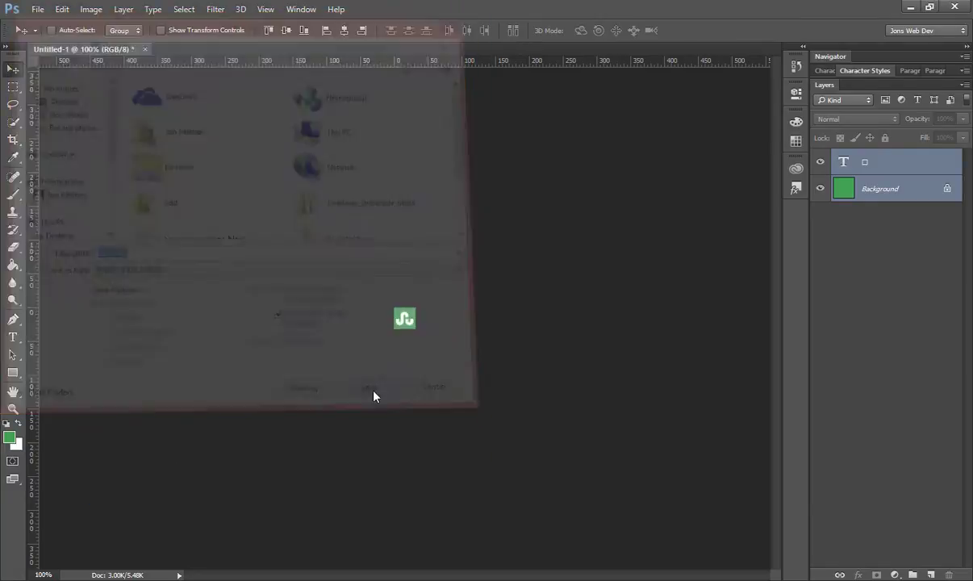
pyautogui.click(537, 187)
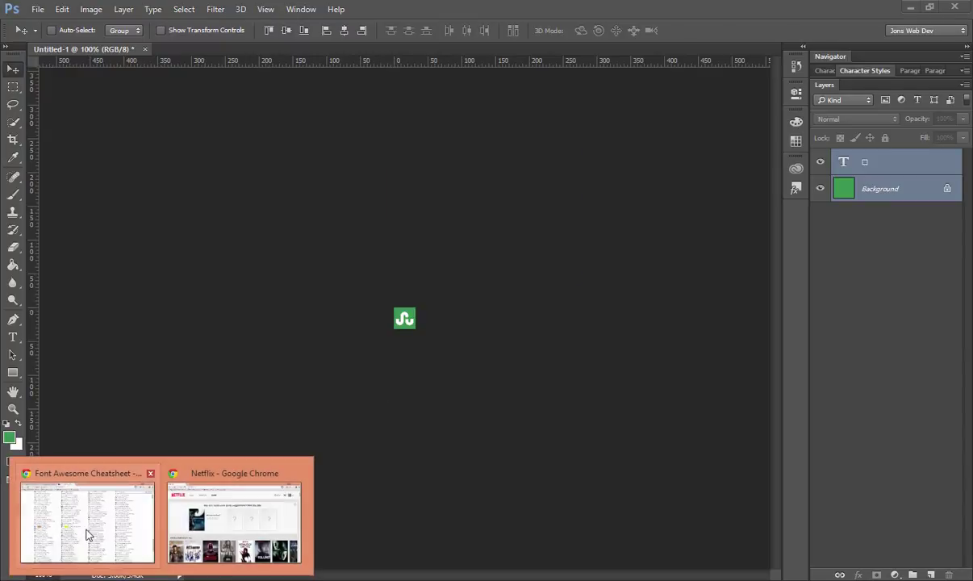
# Step: Switch to the Headway Visual Editor in Chrome and start a file upload for the custom button's image
pyautogui.moveTo(90, 578)
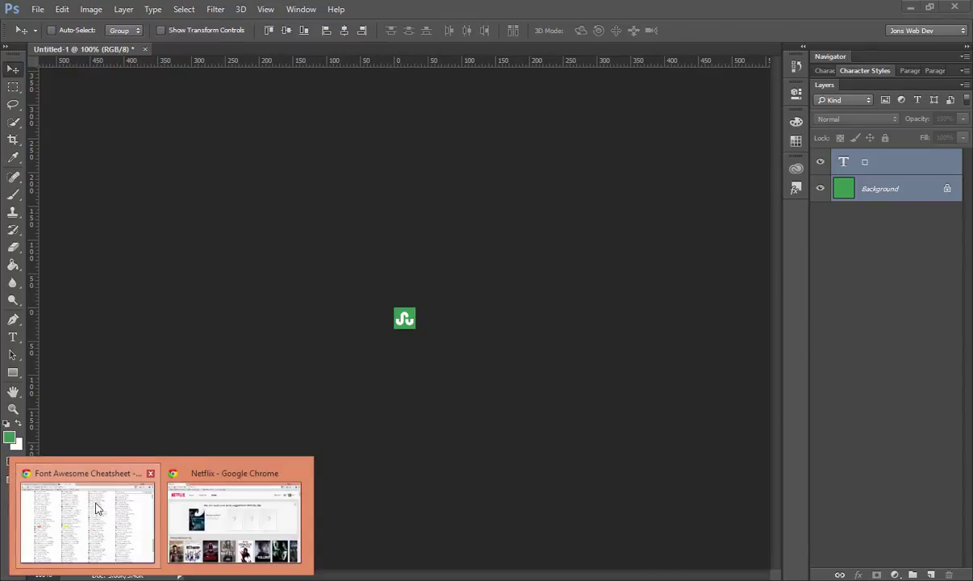
pyautogui.click(96, 506)
pyautogui.click(186, 8)
pyautogui.click(97, 7)
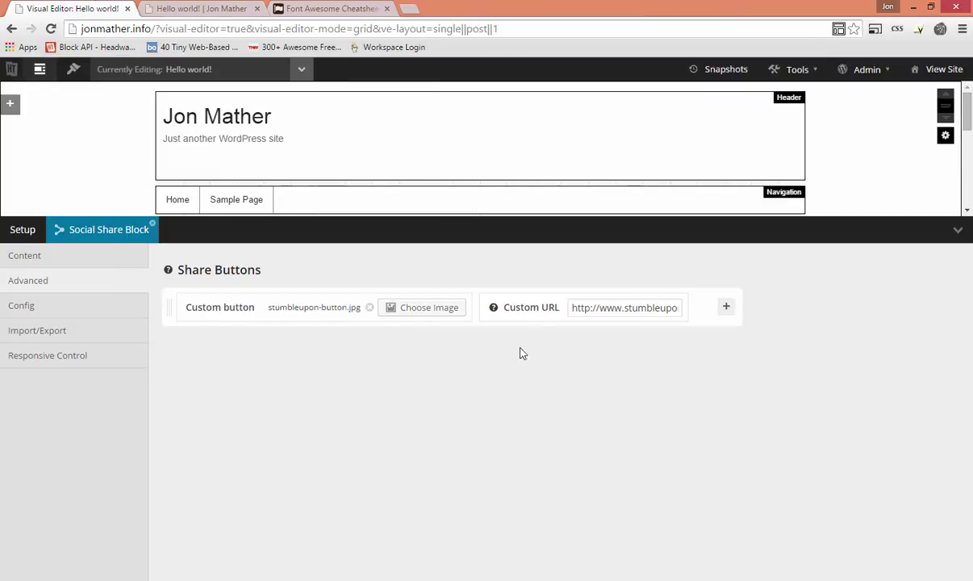
pyautogui.click(424, 310)
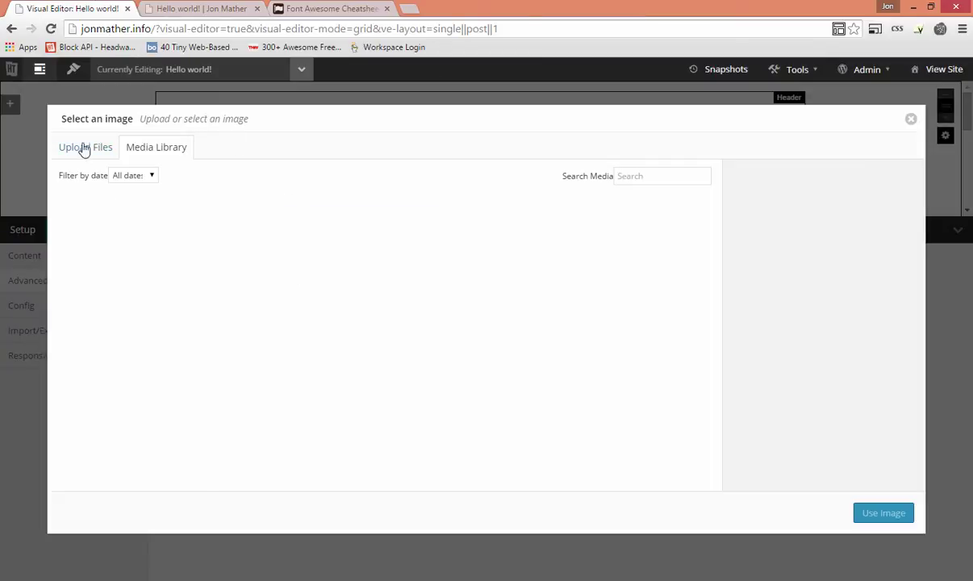
pyautogui.click(84, 148)
pyautogui.click(494, 344)
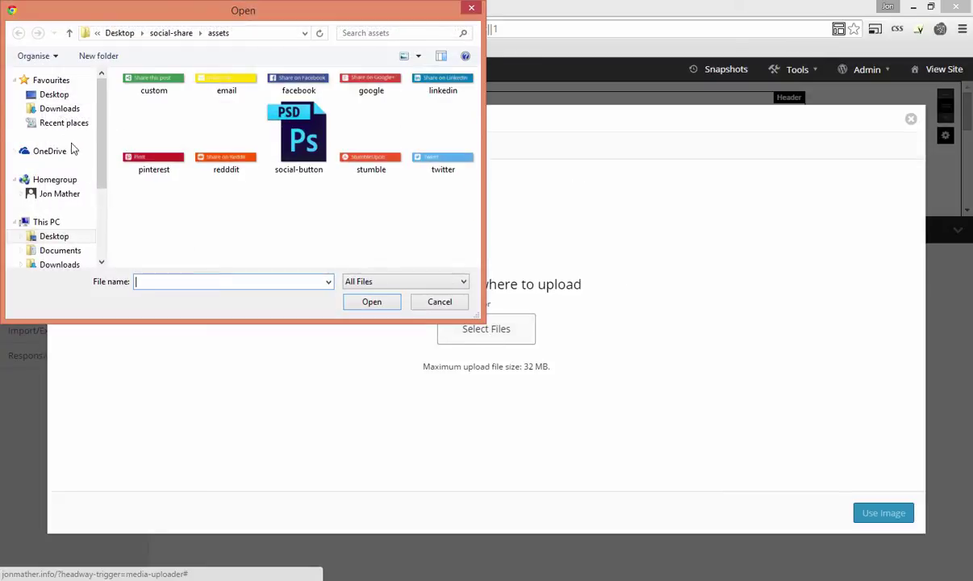
# Step: Upload stumble.png from the Desktop and use it as the custom button's image
pyautogui.click(57, 96)
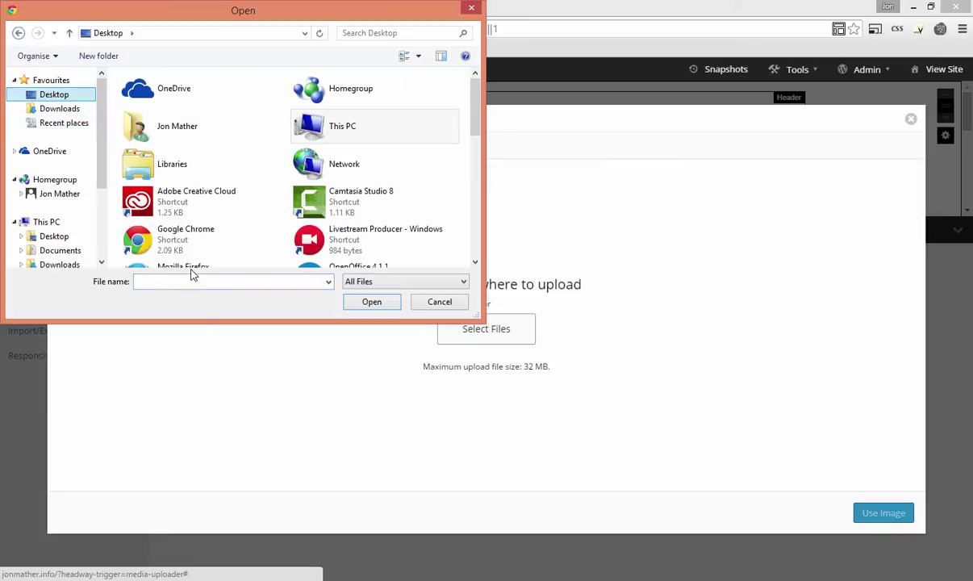
pyautogui.click(204, 284)
pyautogui.write('s')
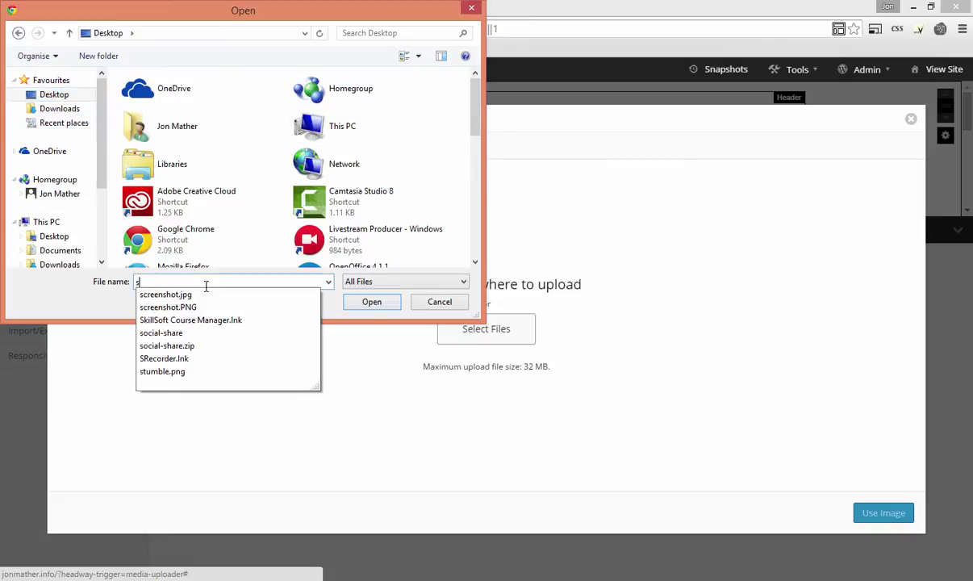
pyautogui.click(165, 371)
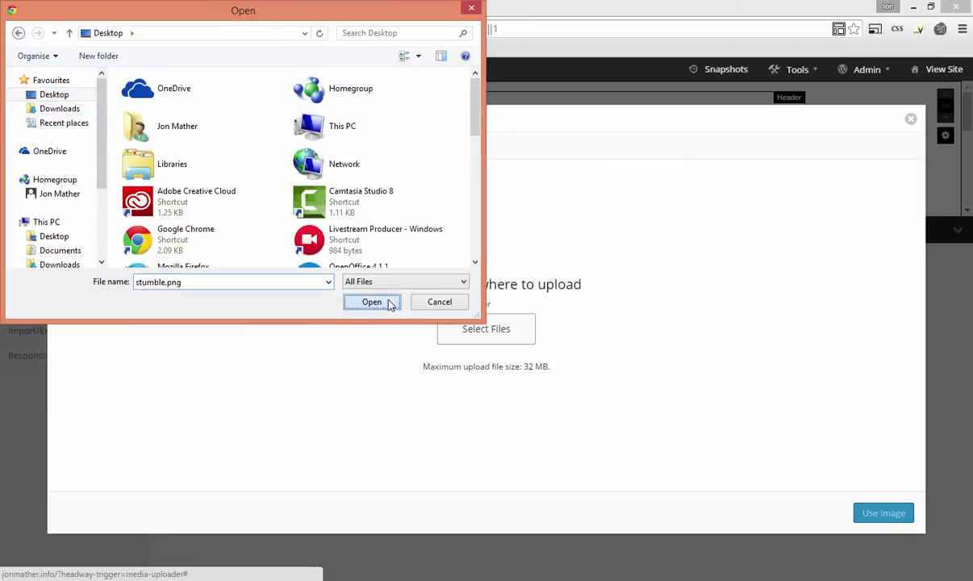
pyautogui.click(367, 302)
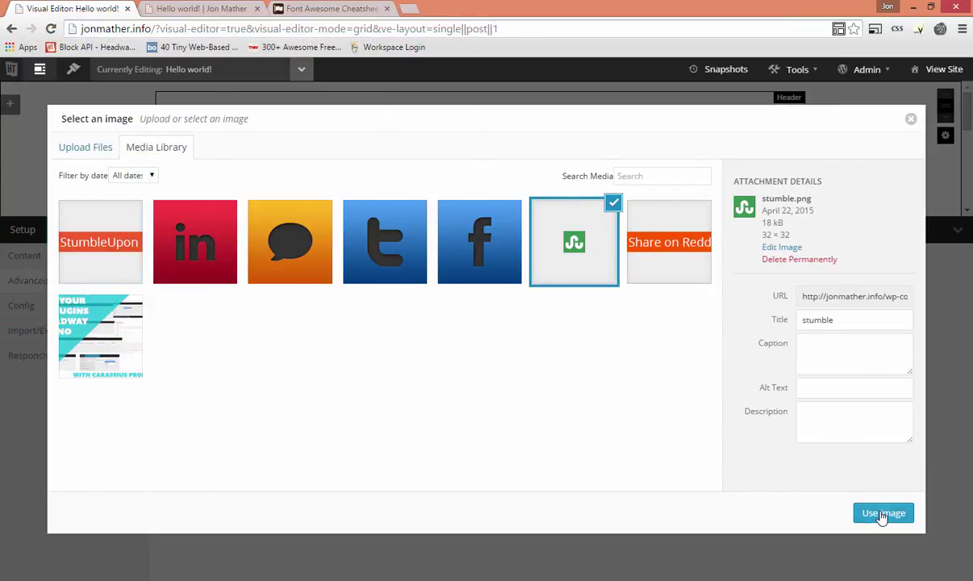
pyautogui.click(883, 515)
# Step: Save the layout and check the new StumbleUpon icon button on the reloaded post
pyautogui.click(946, 70)
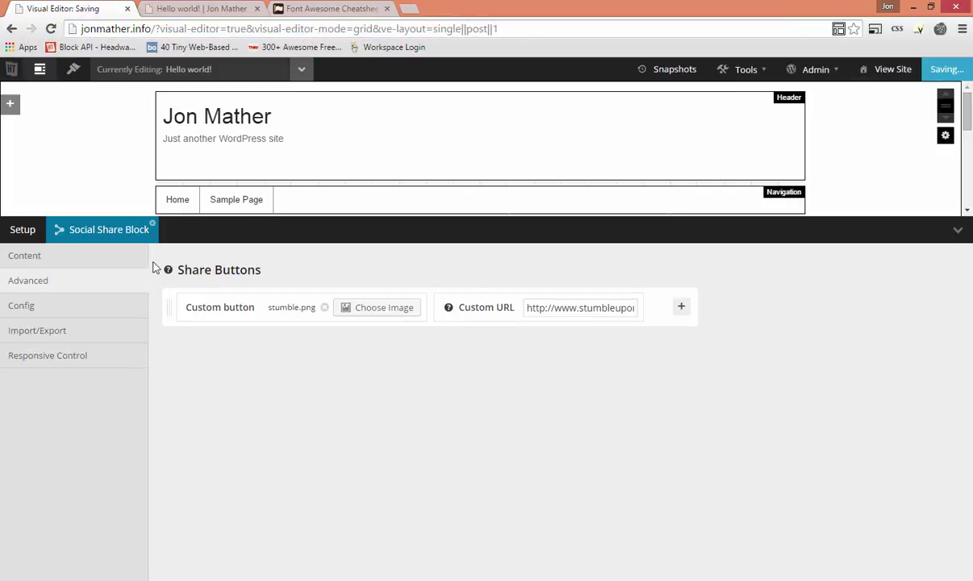
pyautogui.click(200, 8)
pyautogui.click(50, 28)
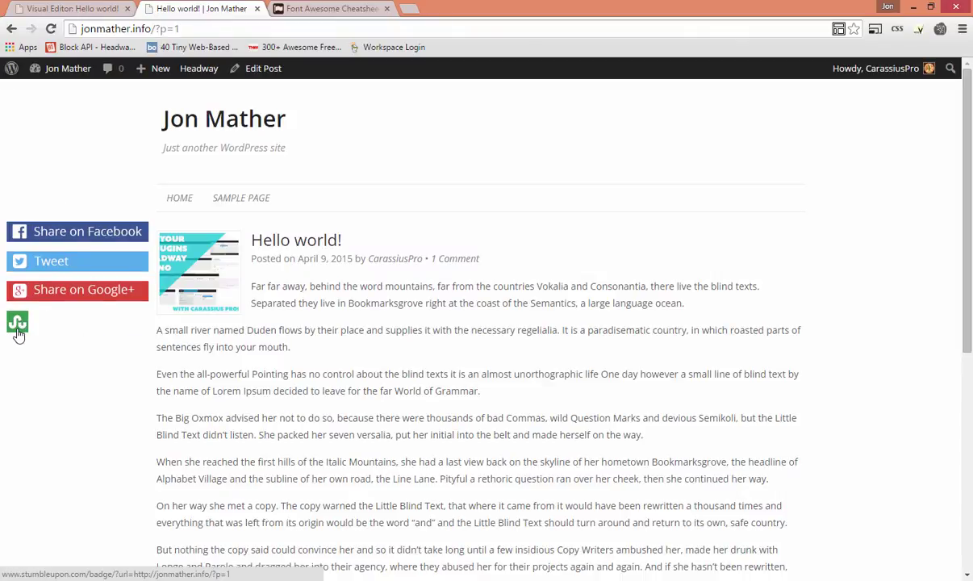
# Step: Switch the Visual Editor to design mode and open the Social Share Buttons element for styling
pyautogui.click(69, 9)
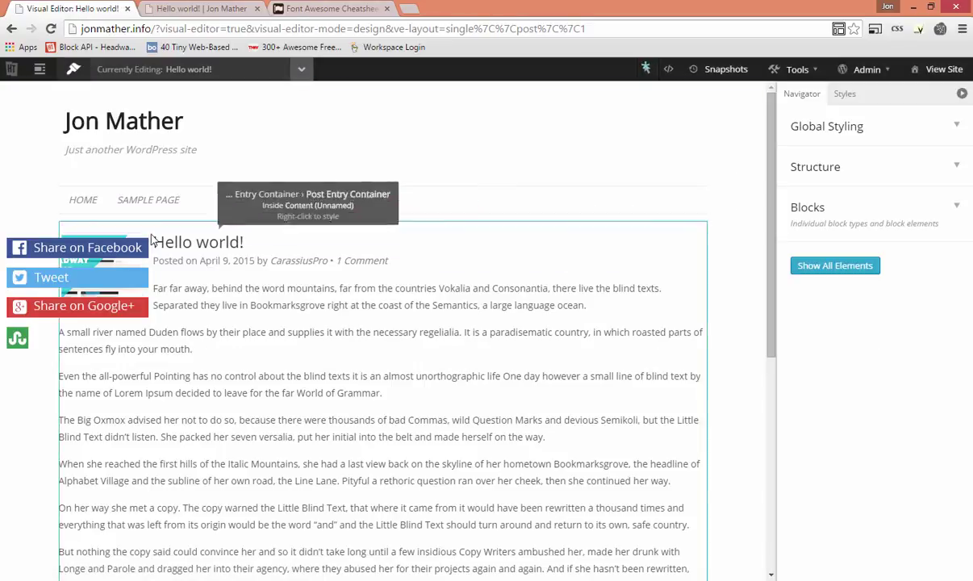
pyautogui.rightClick(68, 241)
pyautogui.click(96, 282)
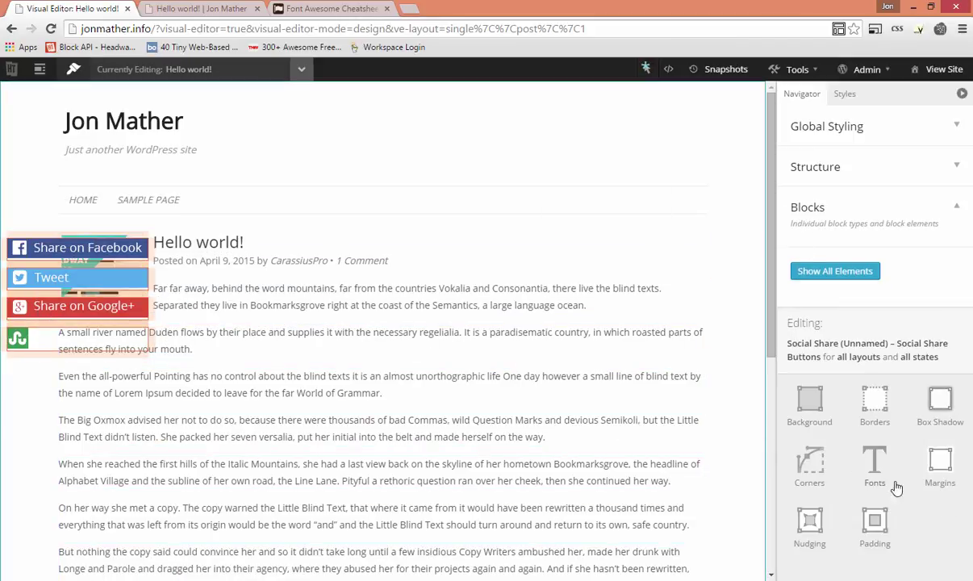
# Step: Set the margins of the Social Share Buttons element to 0 px on all four sides
pyautogui.click(875, 523)
pyautogui.click(870, 529)
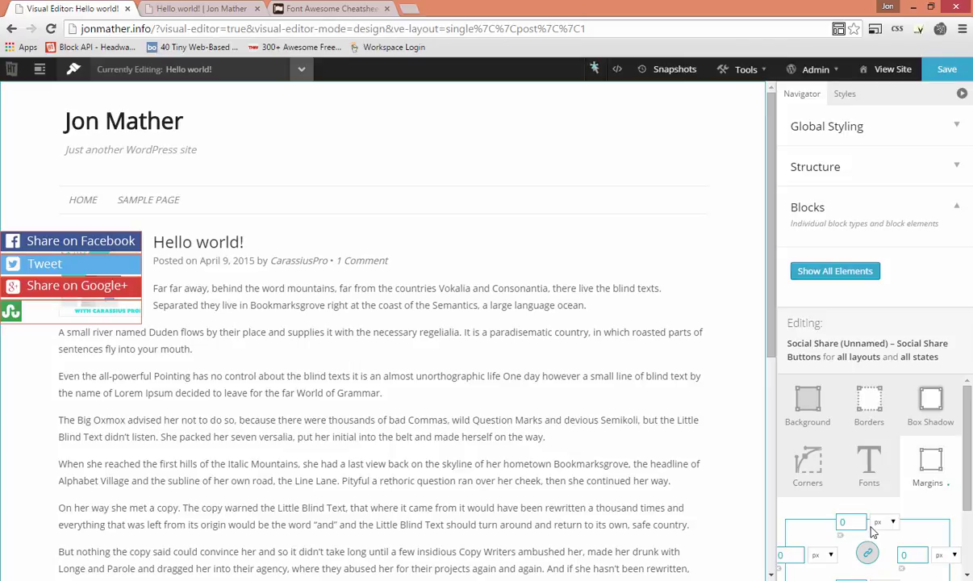
pyautogui.scroll(-2, 795, 541)
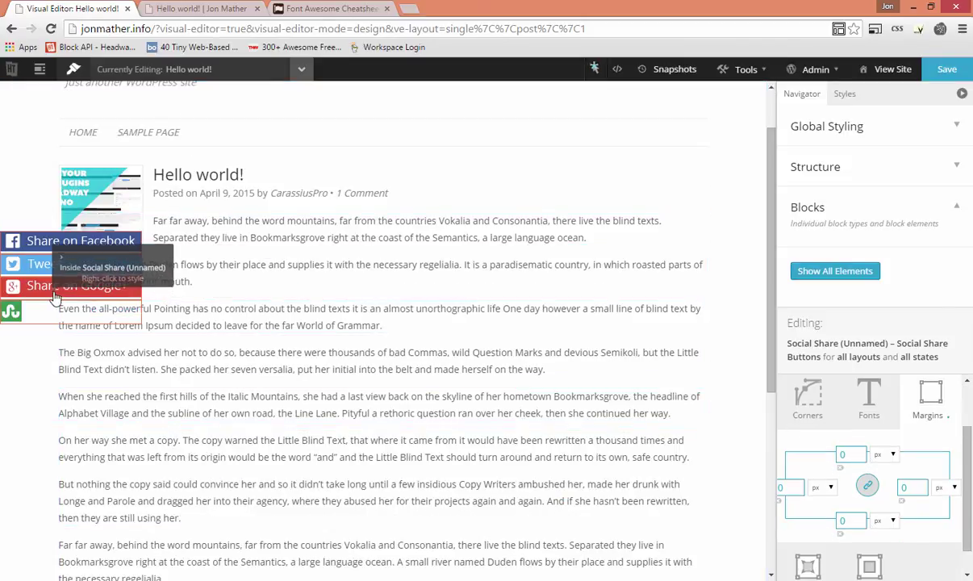
# Step: Open the Hover state of the Social Share Buttons for styling and set its left margin to 10 px
pyautogui.rightClick(54, 302)
pyautogui.moveTo(121, 345)
pyautogui.click(207, 347)
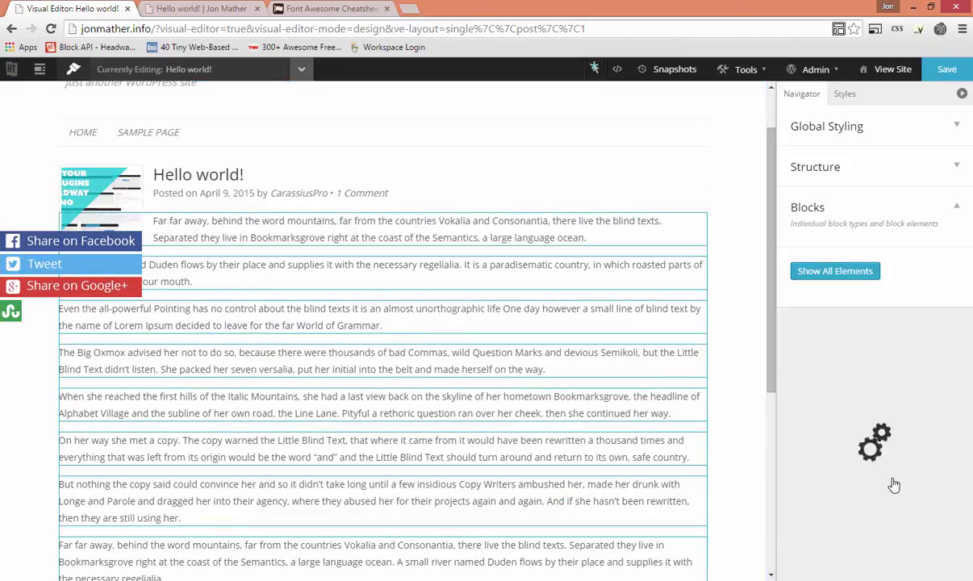
pyautogui.scroll(-3, 912, 523)
pyautogui.click(804, 461)
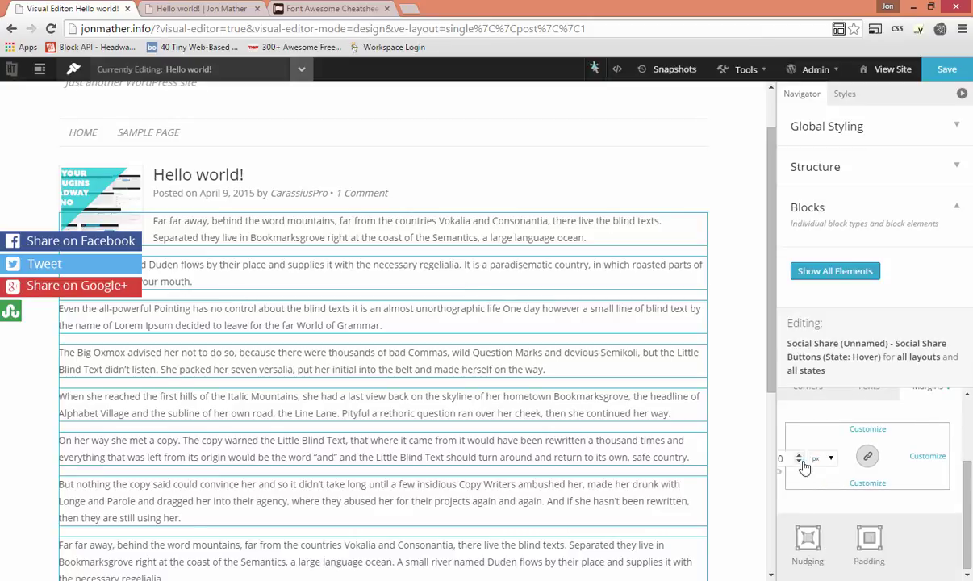
pyautogui.click(780, 460)
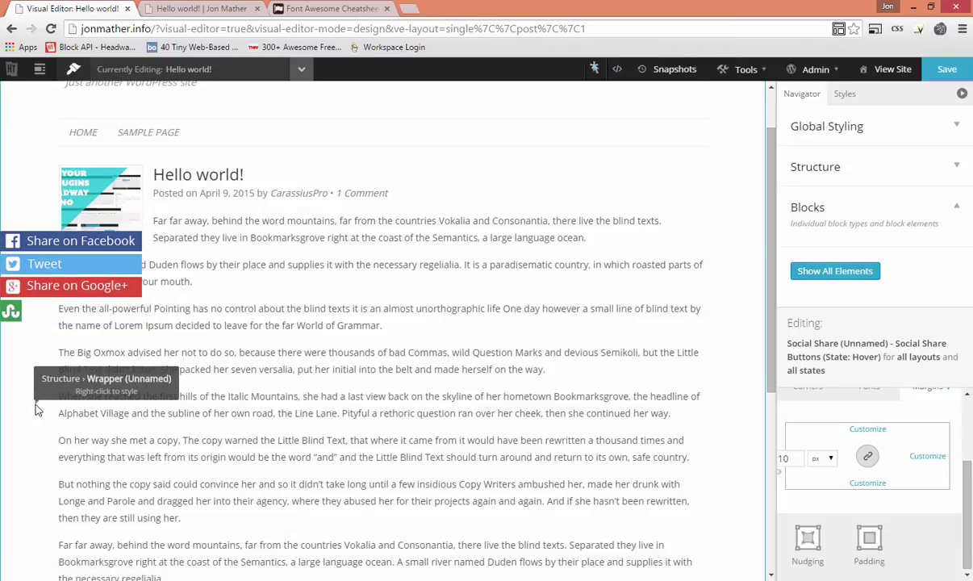
# Step: Reload the live Hello world! post and test its Facebook and Google+ share buttons, closing each share page
pyautogui.click(237, 8)
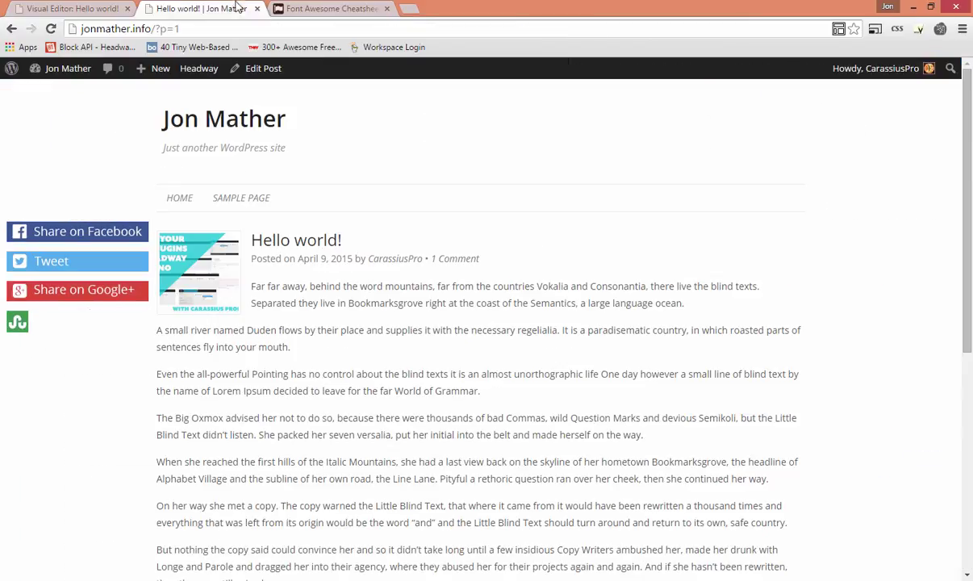
pyautogui.click(50, 29)
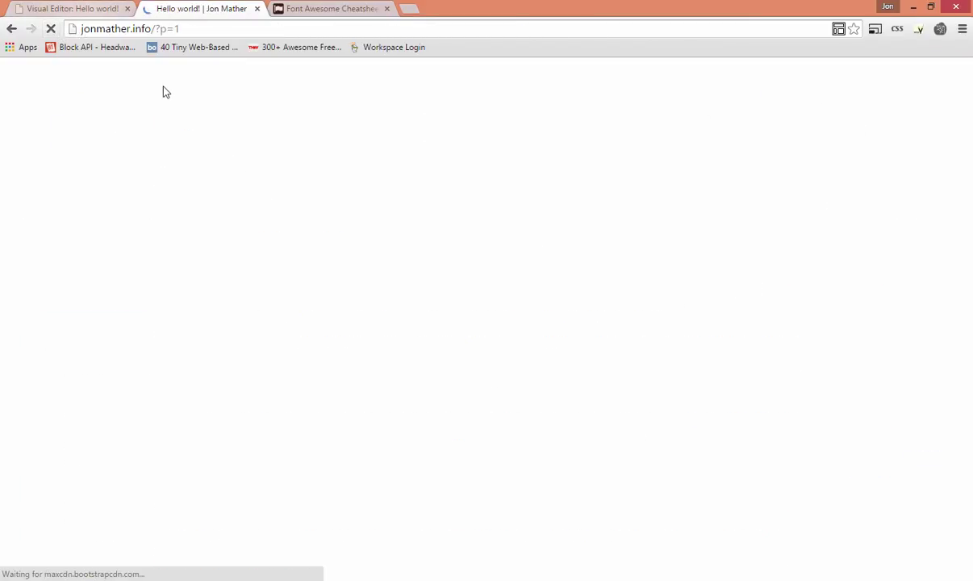
pyautogui.click(111, 226)
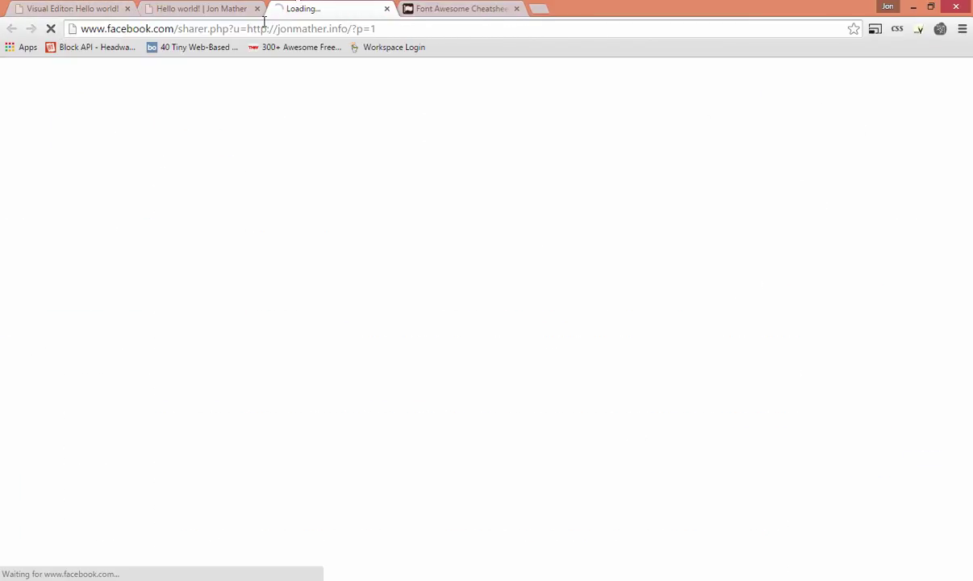
pyautogui.click(386, 8)
pyautogui.click(85, 295)
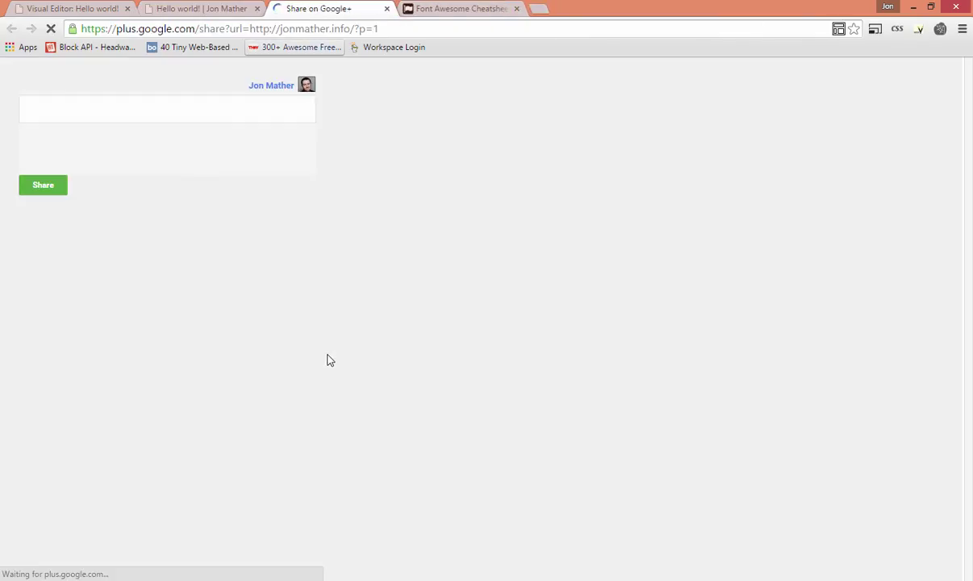
pyautogui.click(387, 8)
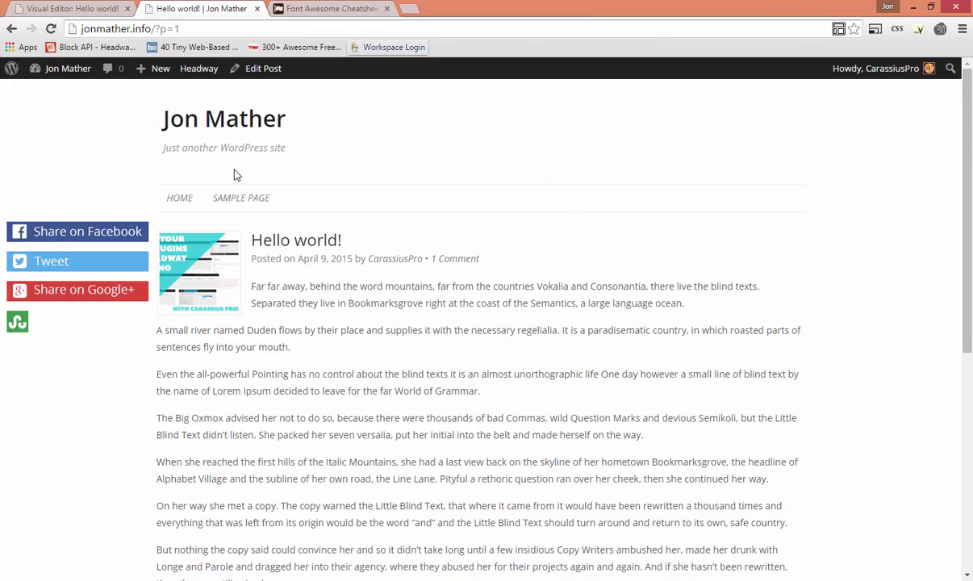